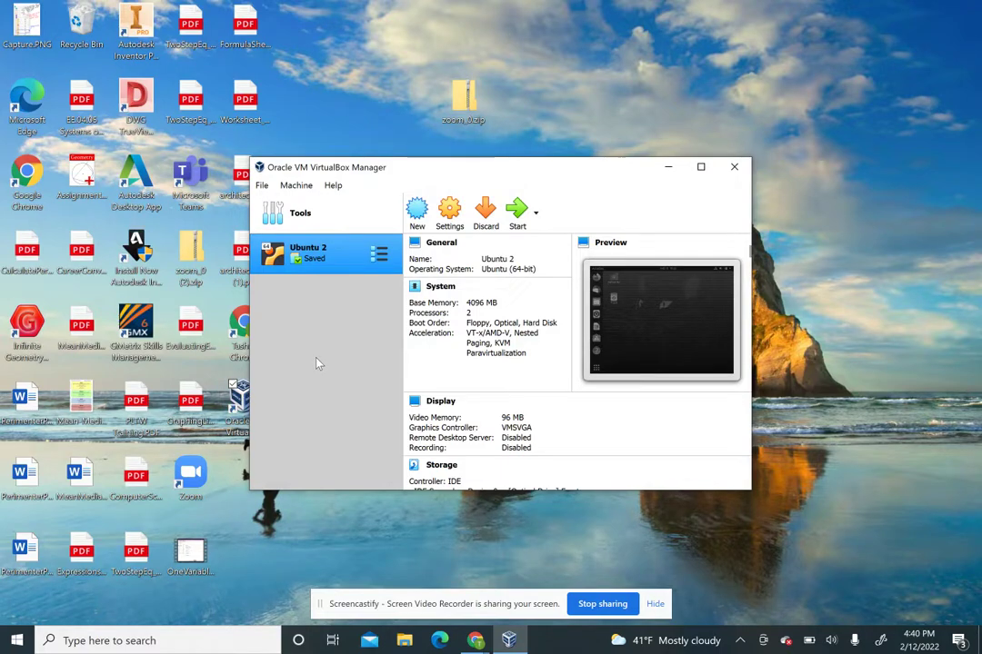
# Start a new virtual machine named Ubuntu 1 with type Linux and version Ubuntu (64-bit).
pyautogui.click(415, 213)
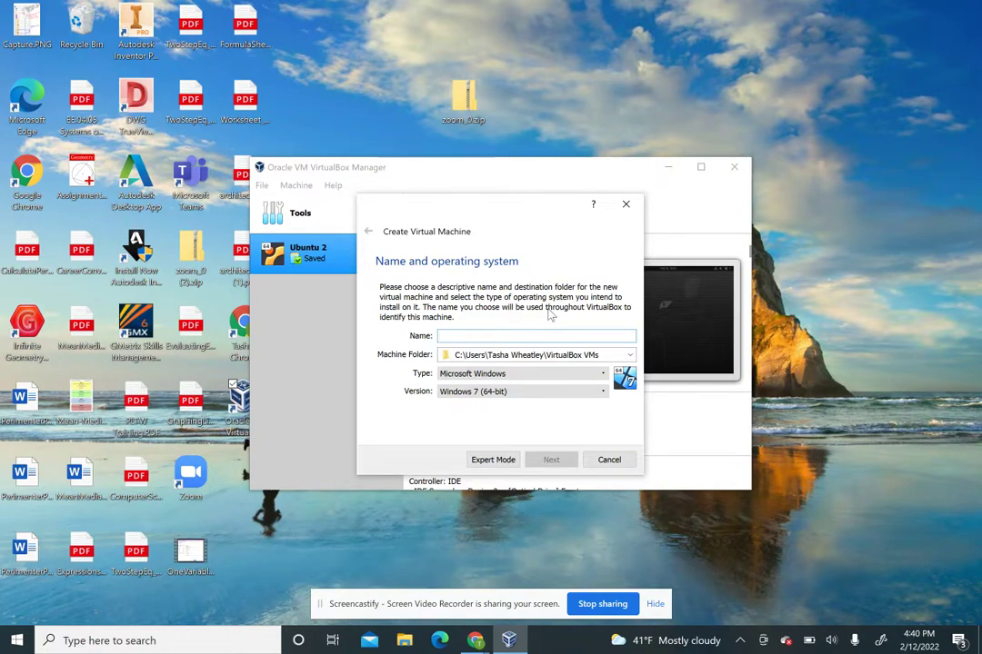
pyautogui.write('U')
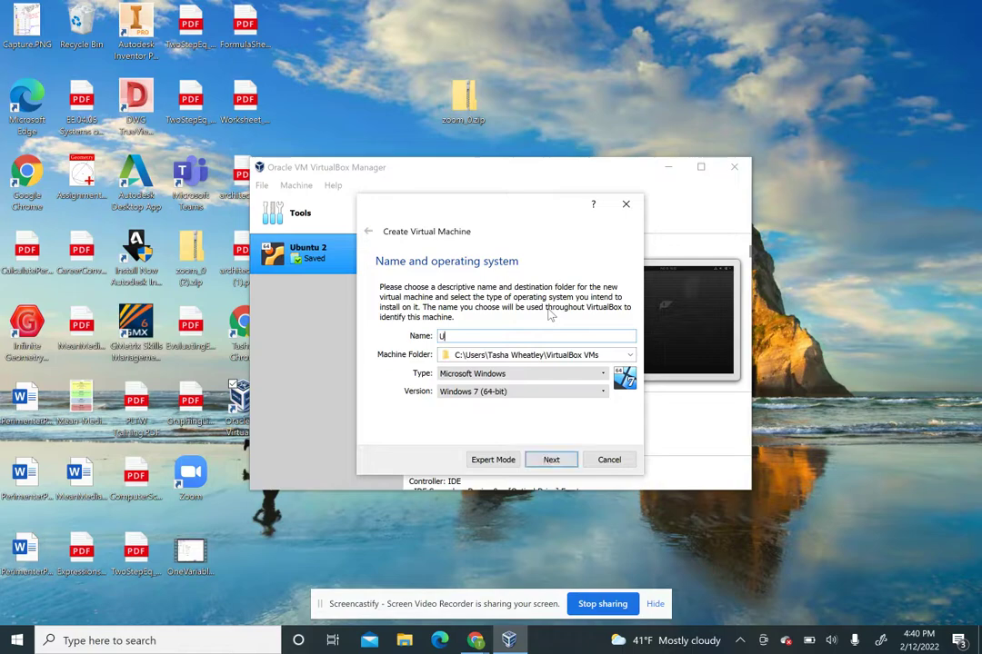
pyautogui.write('bun')
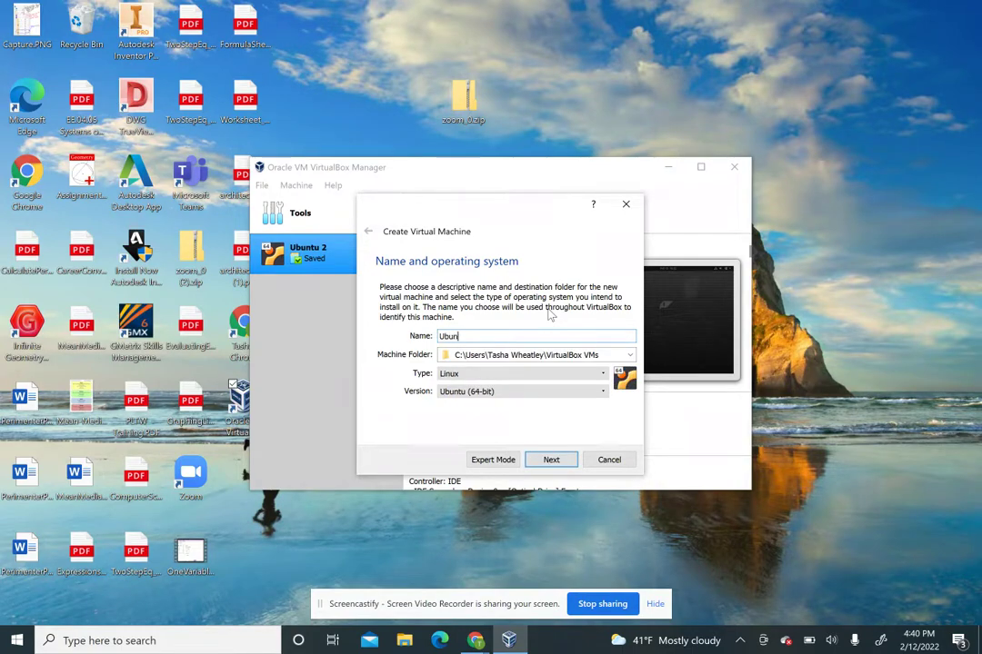
pyautogui.write('tu 1')
pyautogui.click(534, 375)
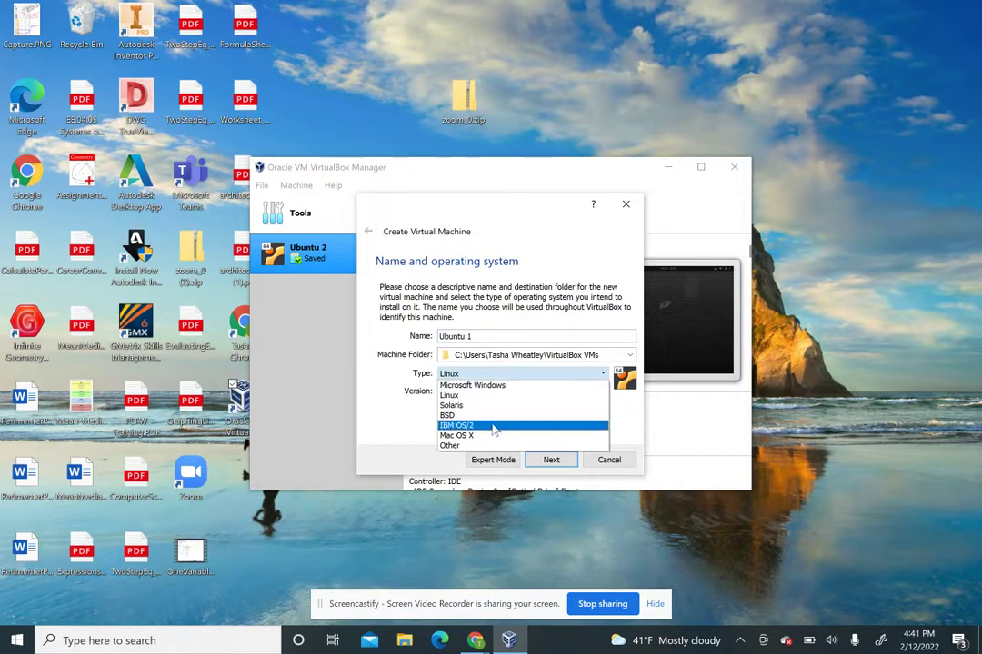
pyautogui.click(498, 397)
pyautogui.click(498, 397)
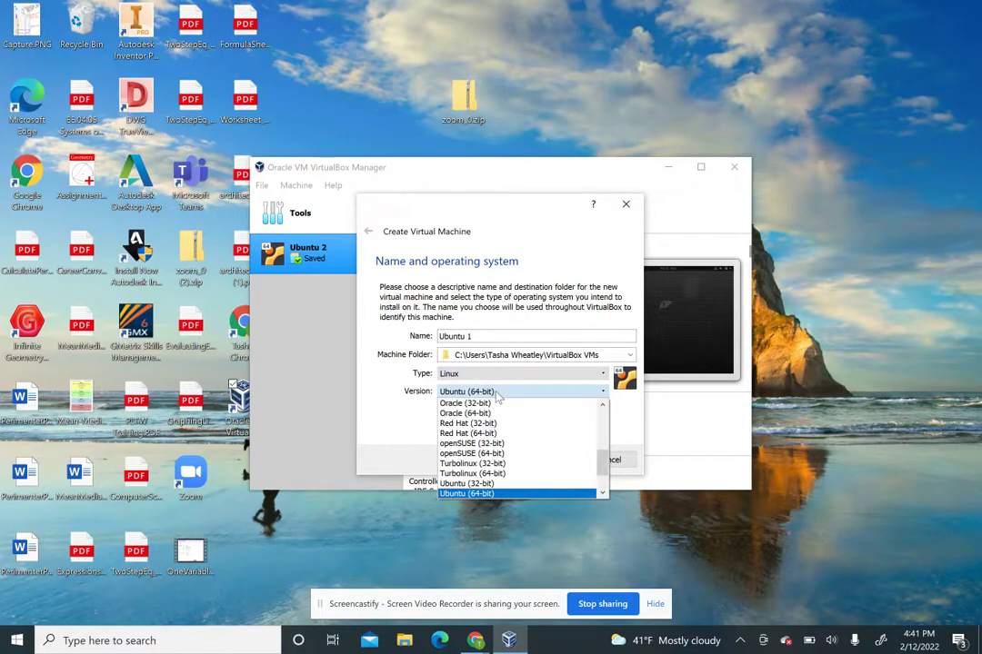
pyautogui.click(498, 396)
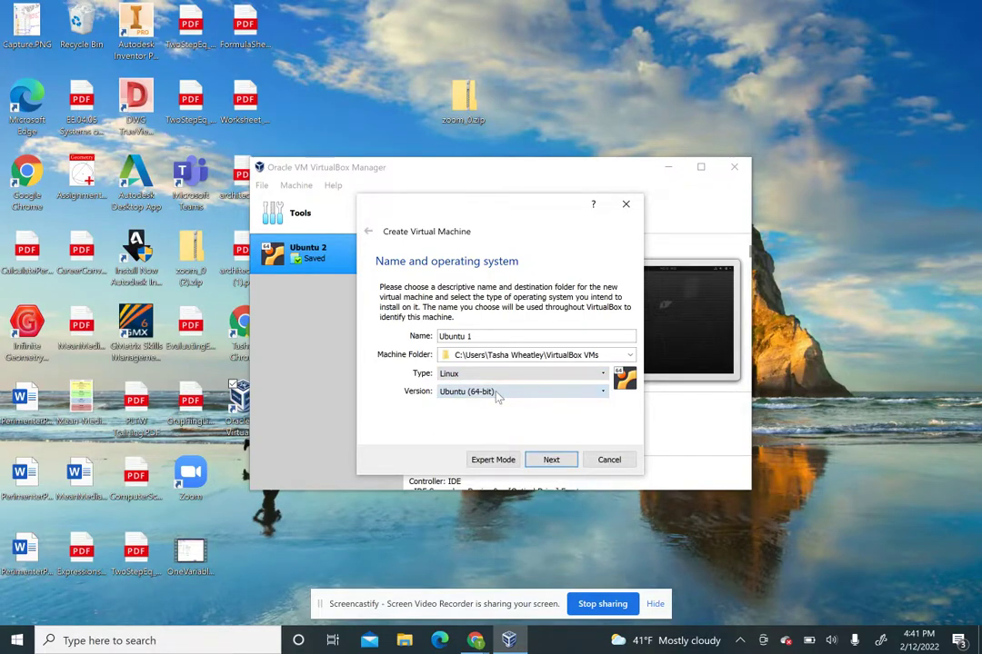
pyautogui.click(551, 460)
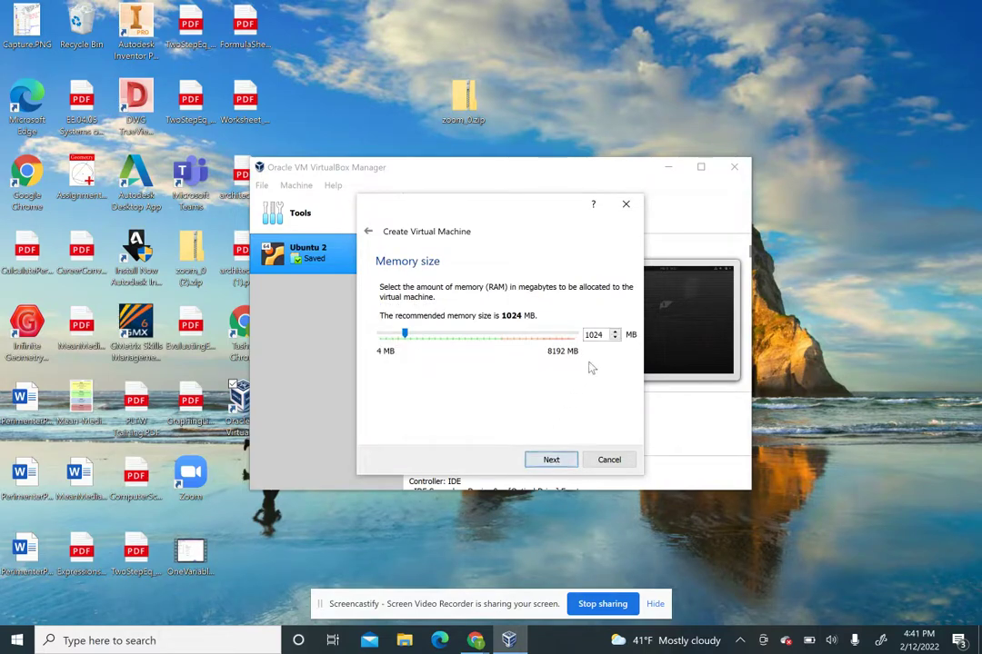
# Allocate 4096 MB of memory to the new virtual machine.
pyautogui.moveTo(602, 335); pyautogui.dragTo(552, 342)
pyautogui.write('4096')
pyautogui.click(552, 461)
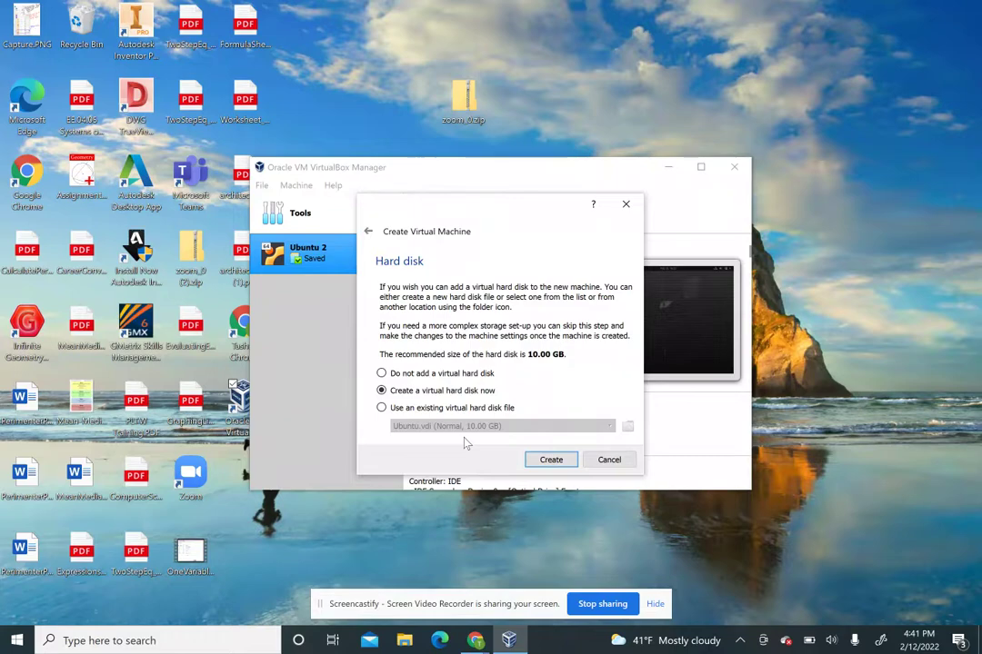
# Create a dynamically allocated 10.00 GB VDI virtual hard disk for the new machine, keeping the default file location.
pyautogui.click(552, 460)
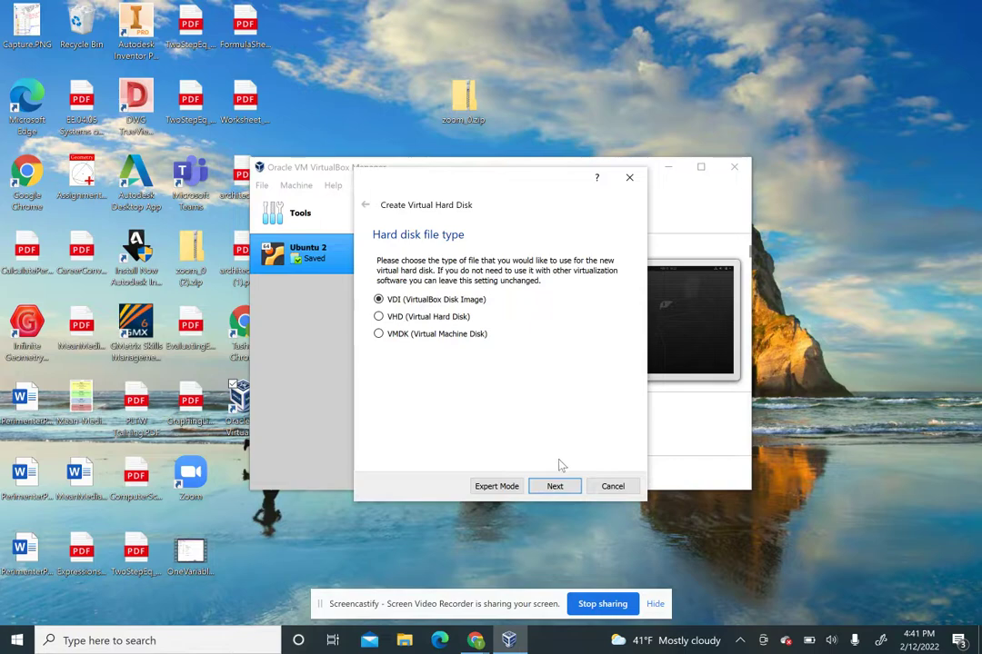
pyautogui.click(553, 487)
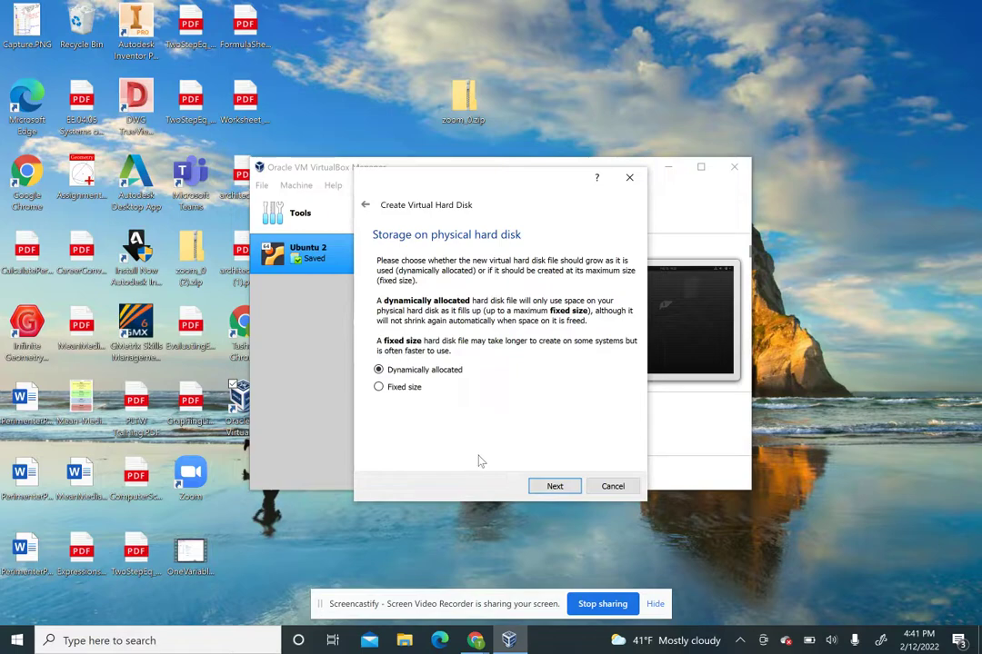
pyautogui.click(557, 486)
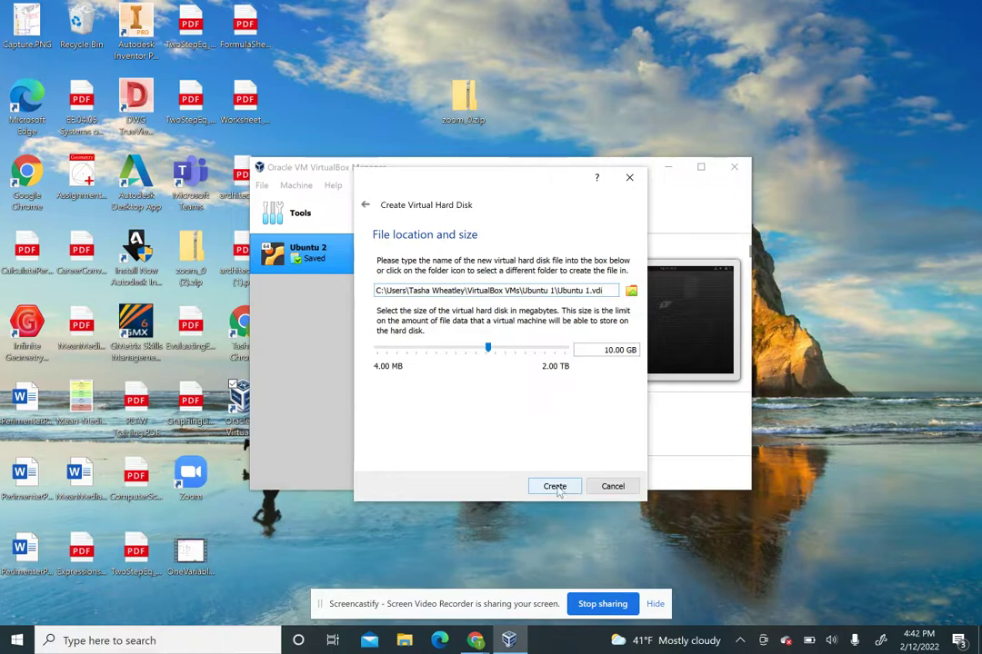
pyautogui.click(557, 488)
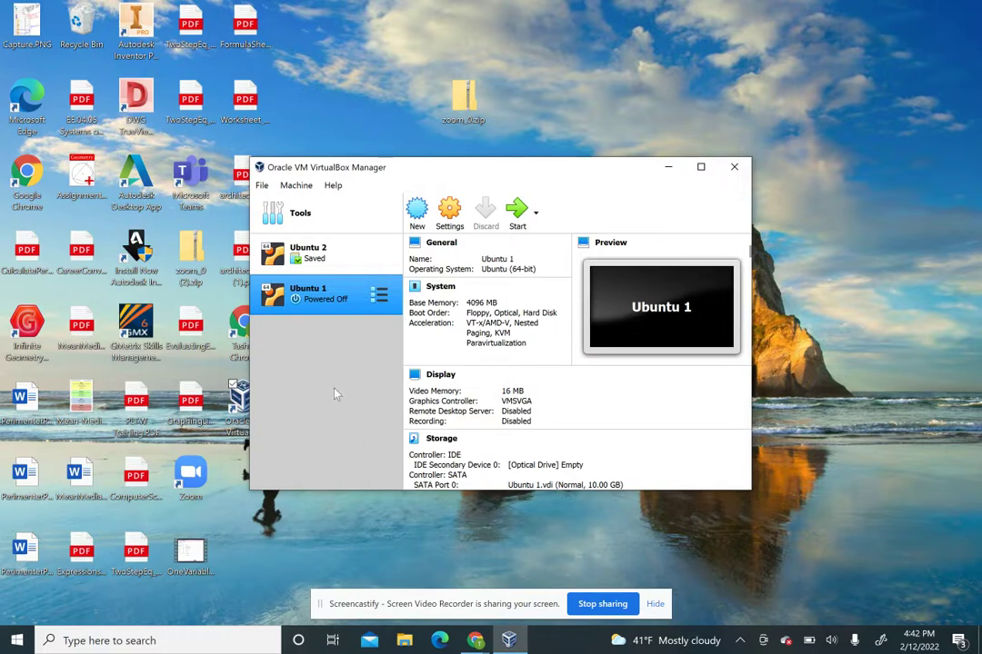
# In Ubuntu 1's general settings, set the shared clipboard to Bidirectional and Drag'n'Drop to Host To Guest.
pyautogui.click(449, 223)
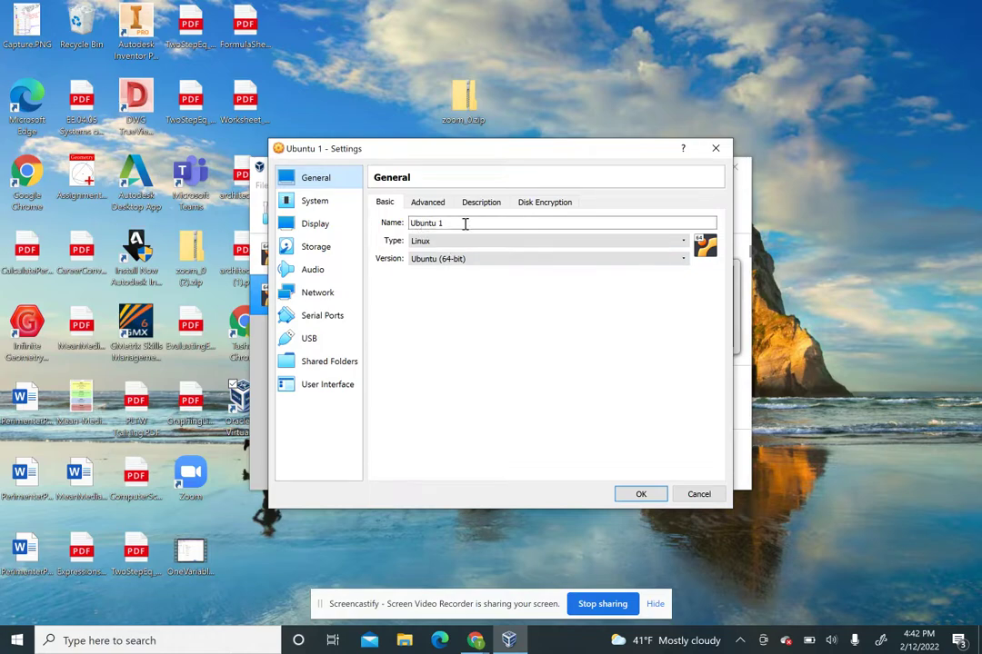
pyautogui.click(424, 205)
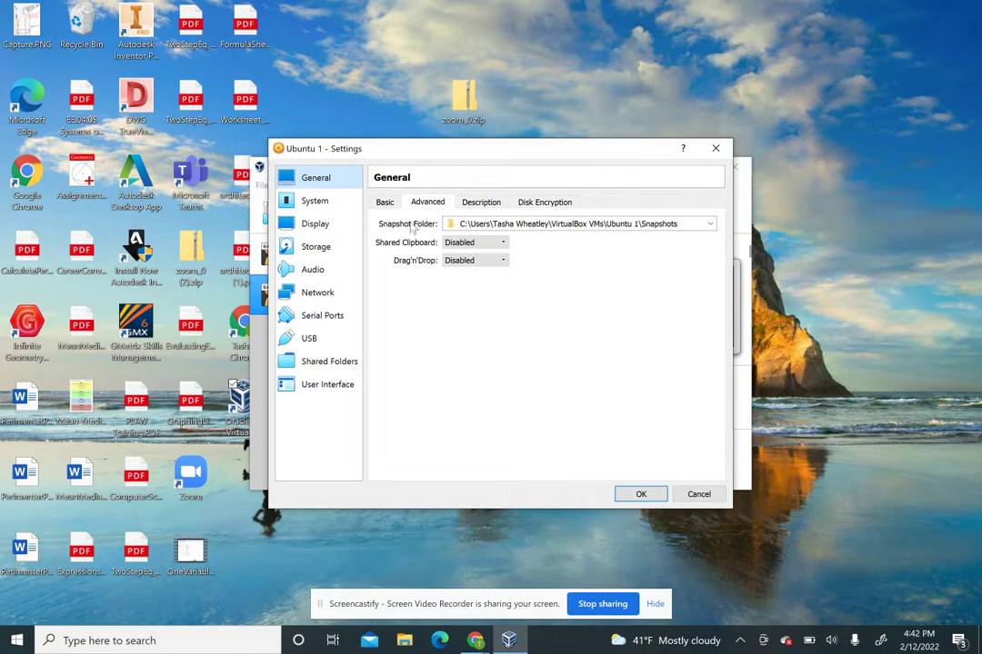
pyautogui.click(482, 247)
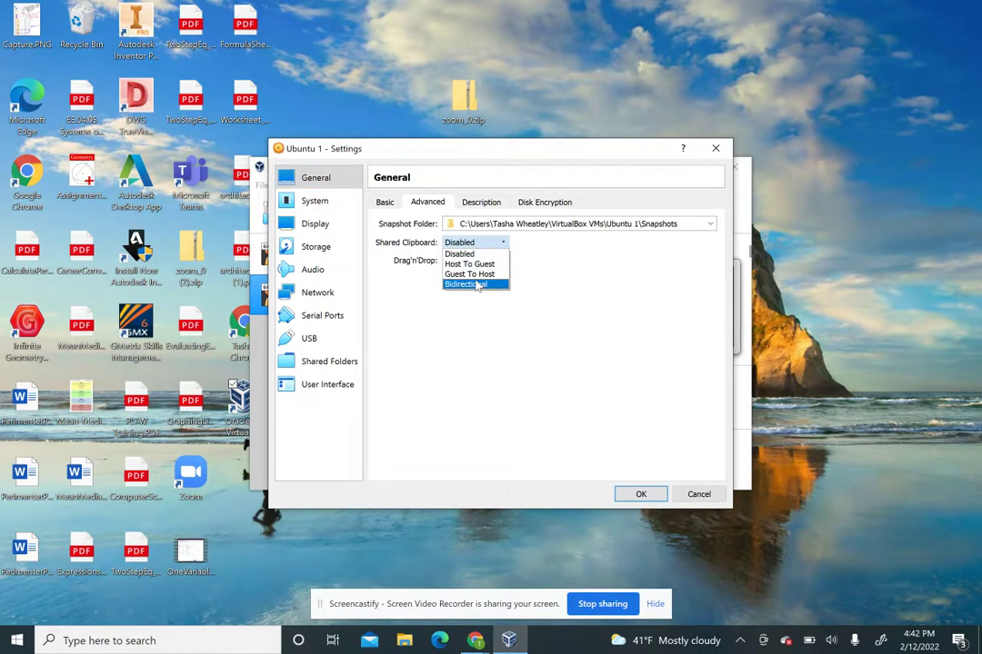
pyautogui.click(477, 285)
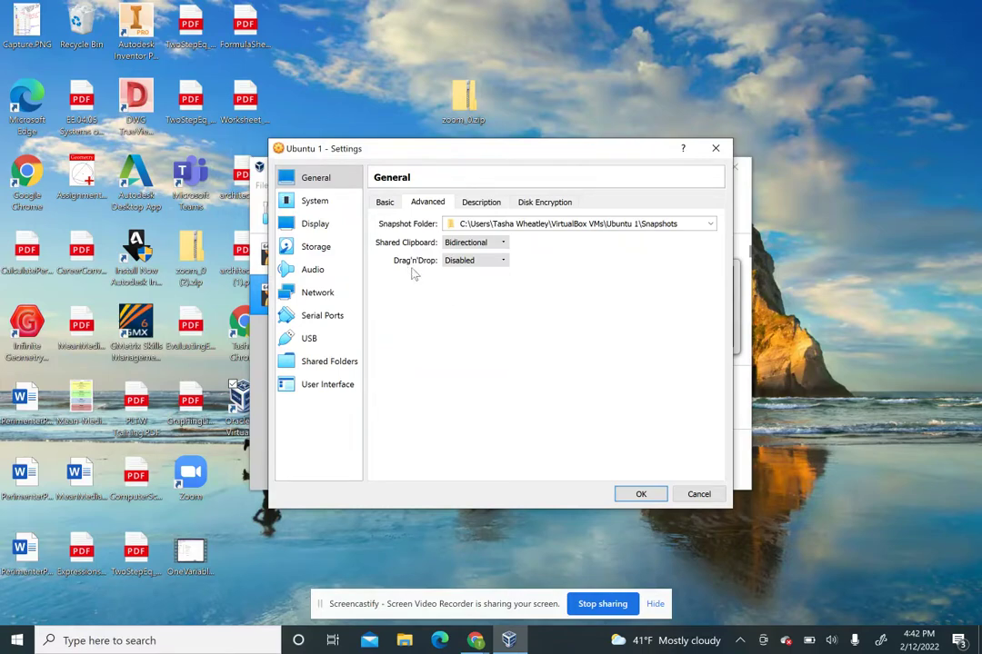
pyautogui.click(484, 261)
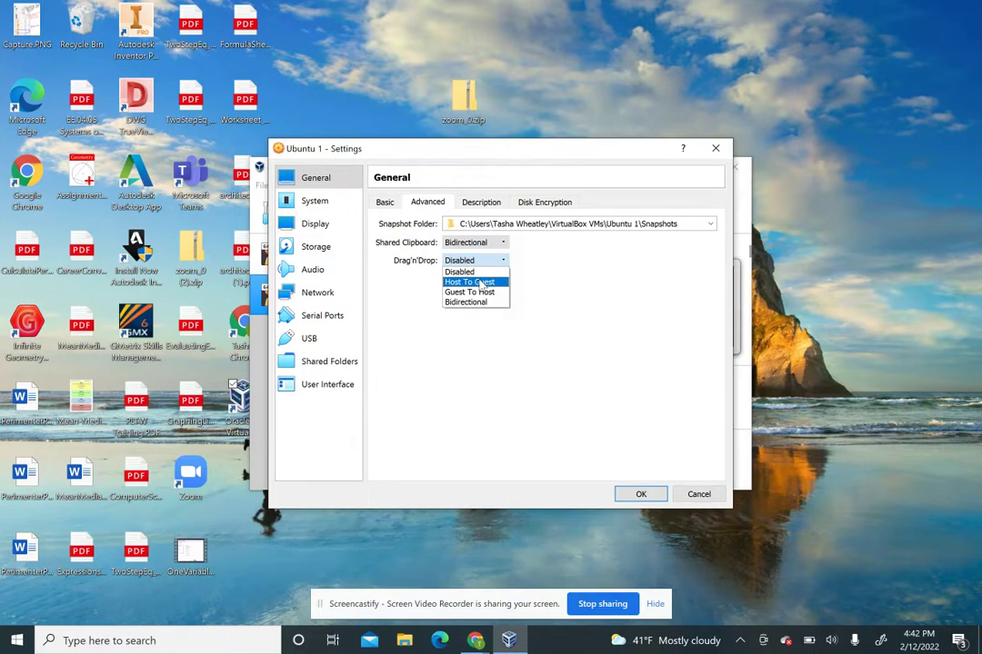
pyautogui.click(482, 283)
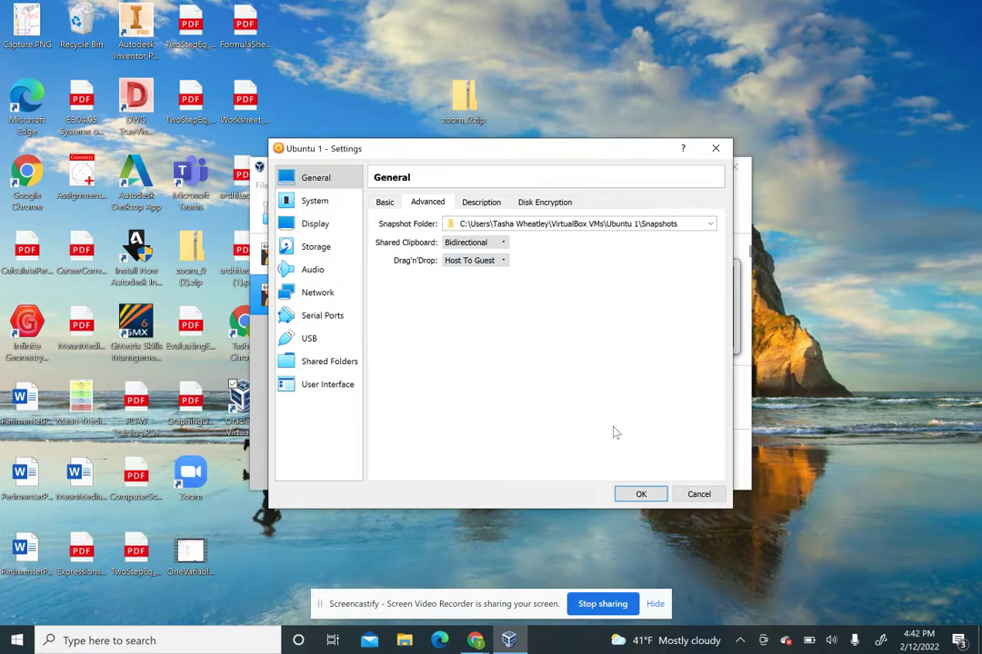
# Set the number of processors for Ubuntu 1 to 2 in its system settings.
pyautogui.click(315, 204)
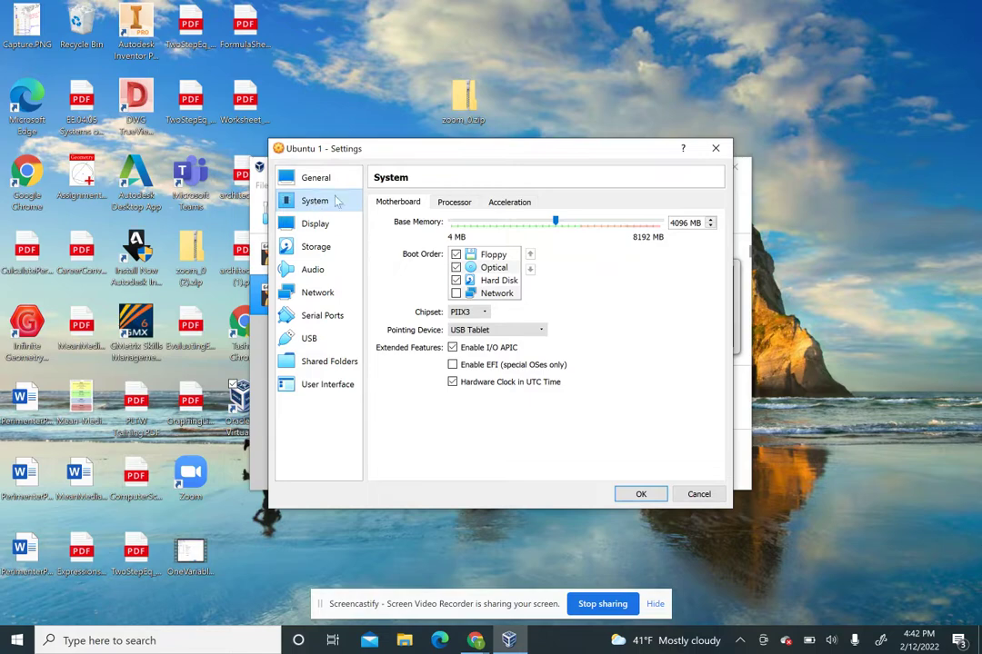
pyautogui.click(456, 203)
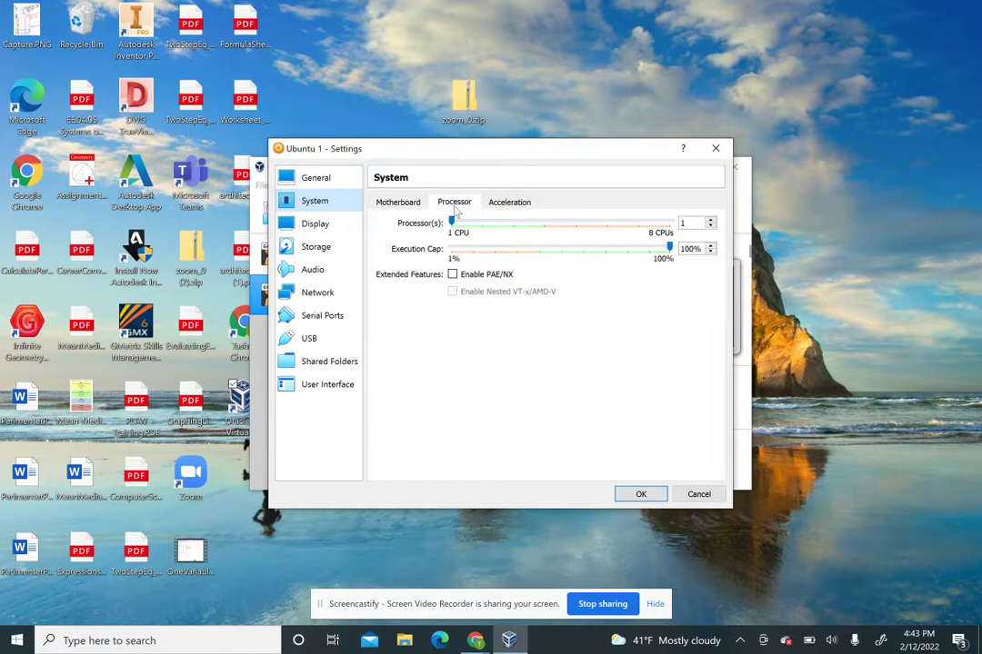
pyautogui.click(712, 222)
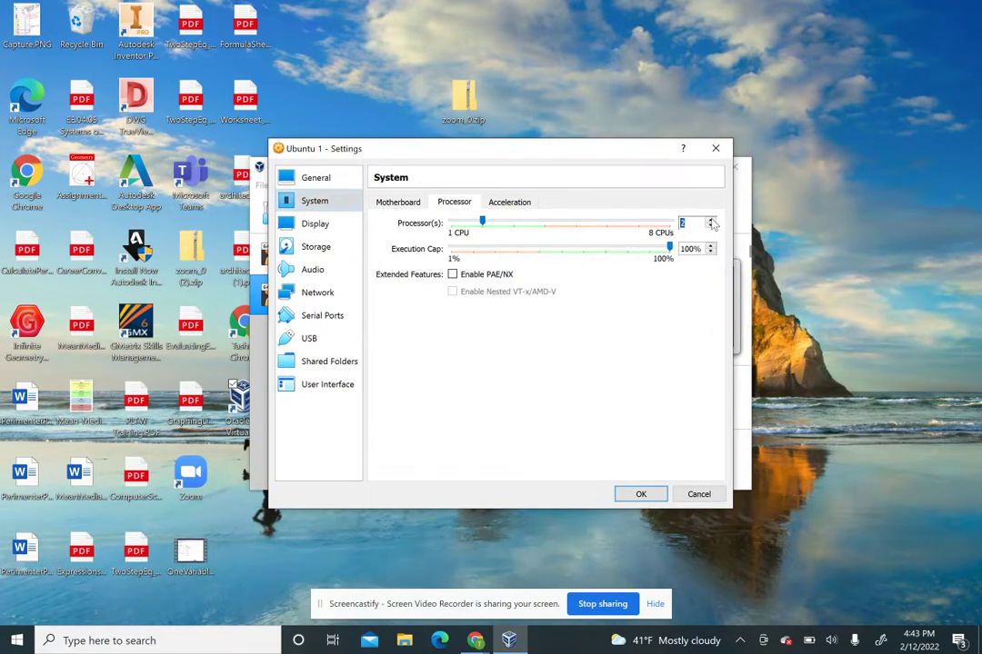
# Set Ubuntu 1's video memory to 96 MB and review its remote display and recording settings.
pyautogui.click(313, 229)
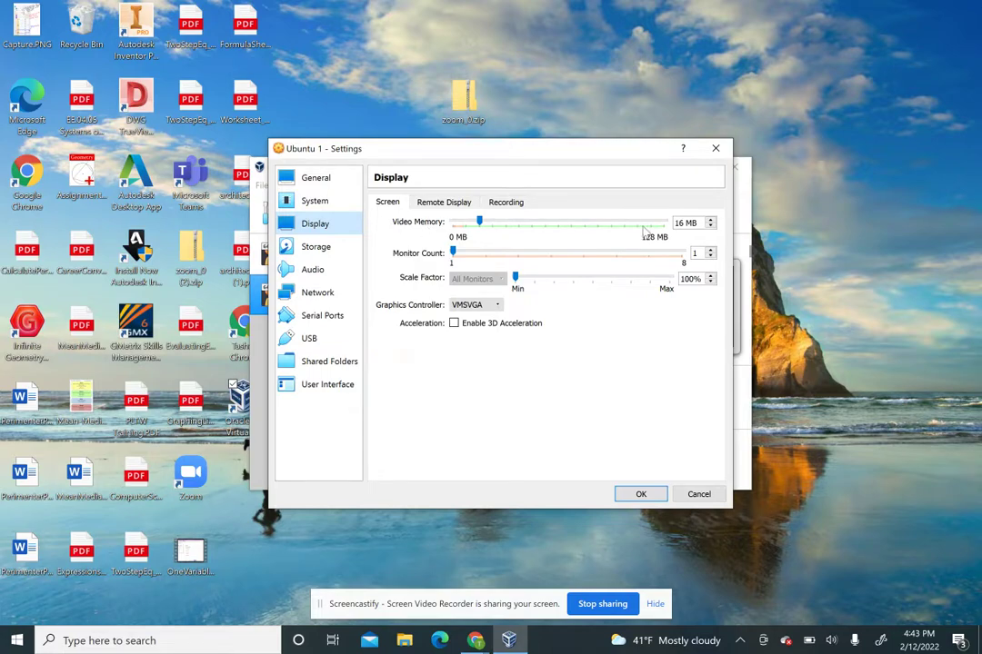
pyautogui.moveTo(684, 226); pyautogui.dragTo(654, 230)
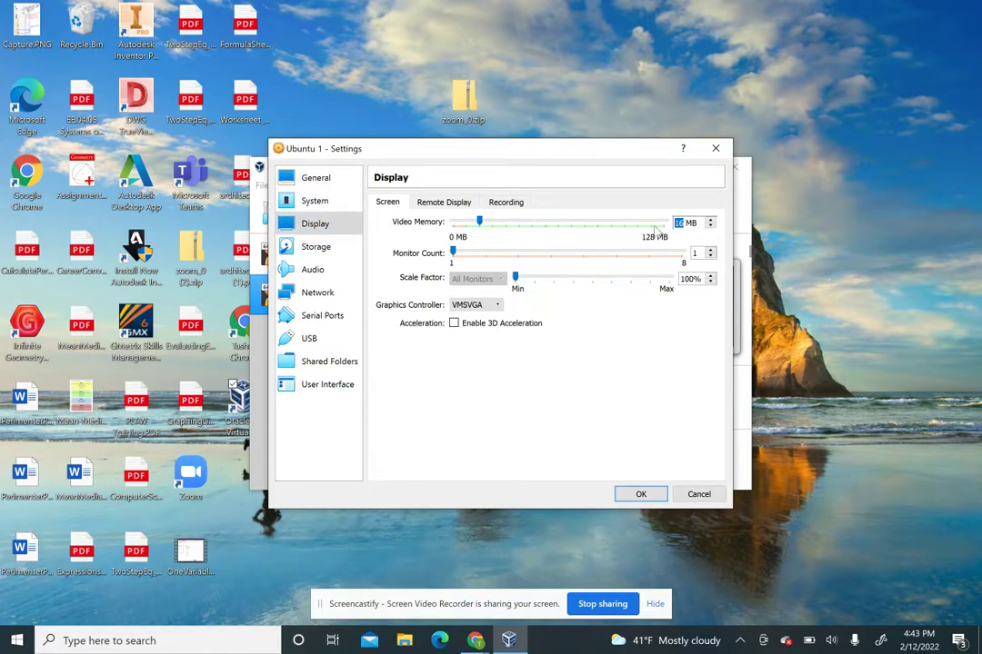
pyautogui.write('96')
pyautogui.click(444, 204)
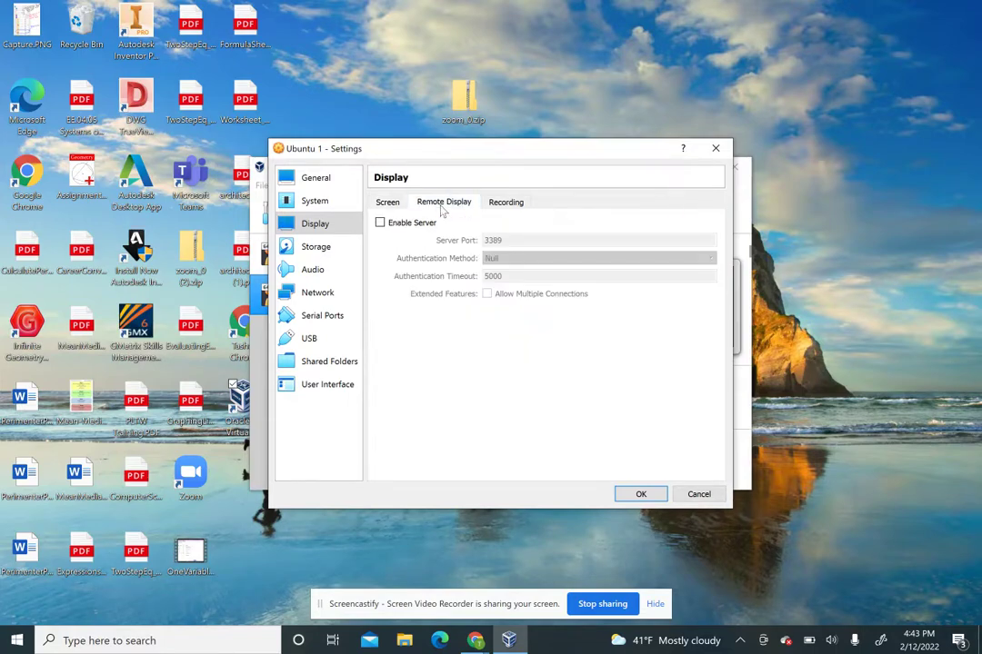
pyautogui.click(505, 206)
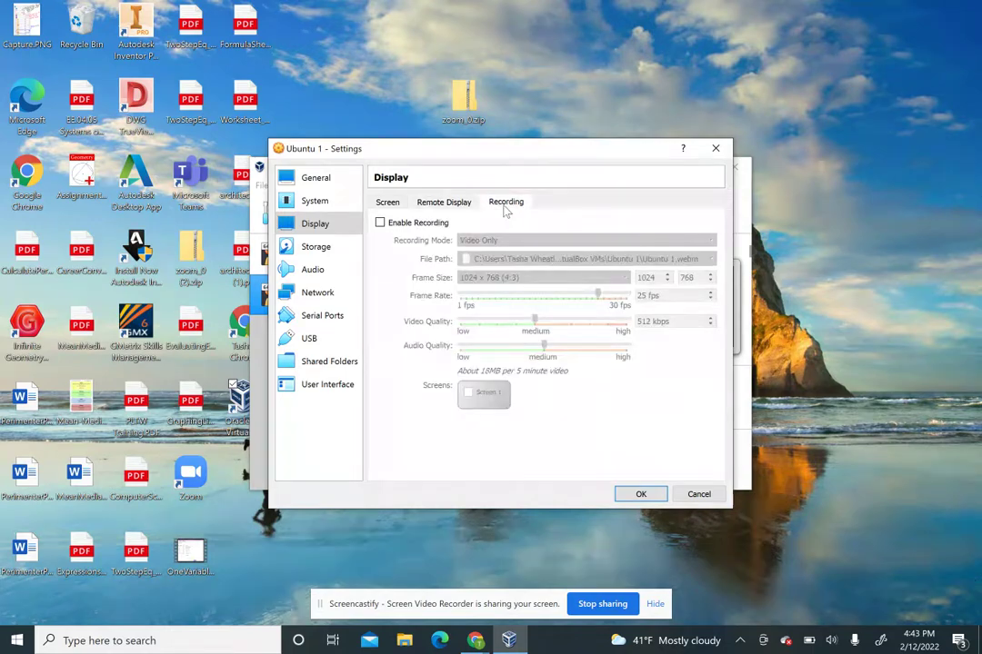
# Open the virtual optical disk selector for the empty IDE optical drive in the storage settings.
pyautogui.click(318, 247)
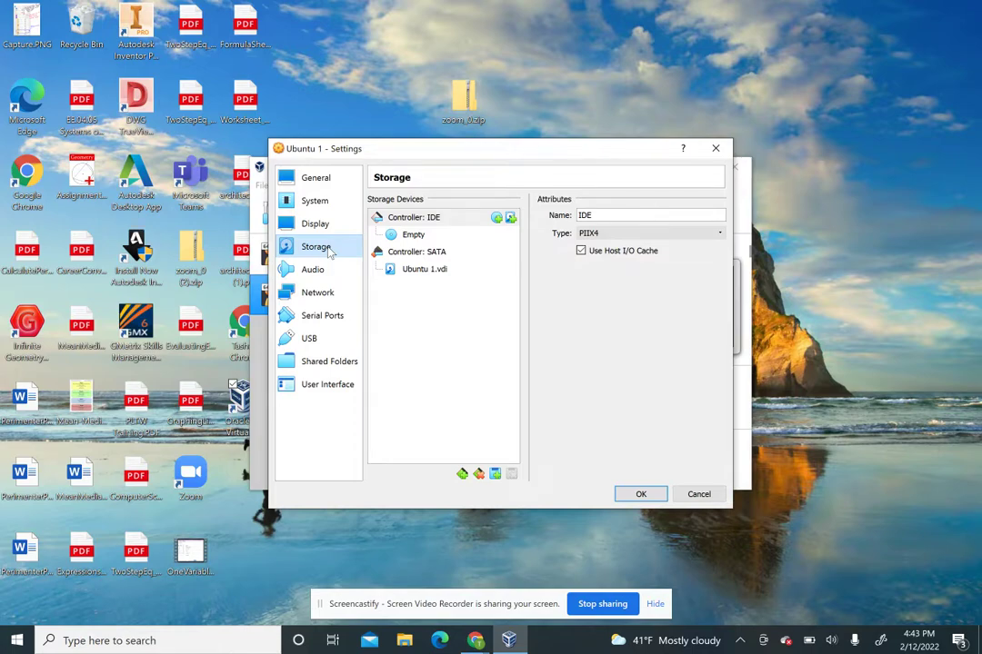
pyautogui.click(413, 235)
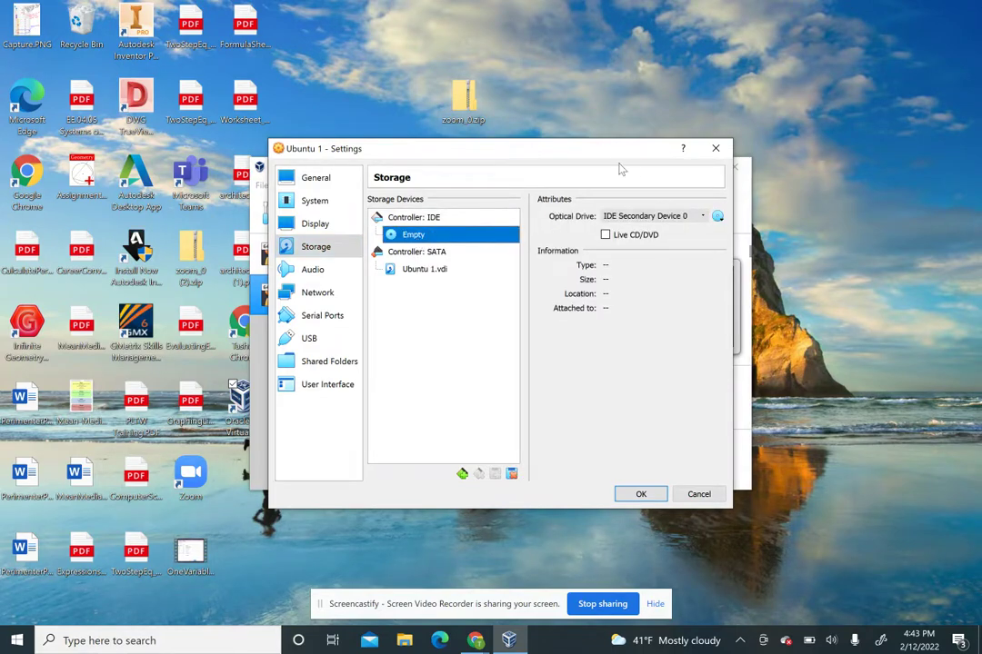
pyautogui.click(718, 218)
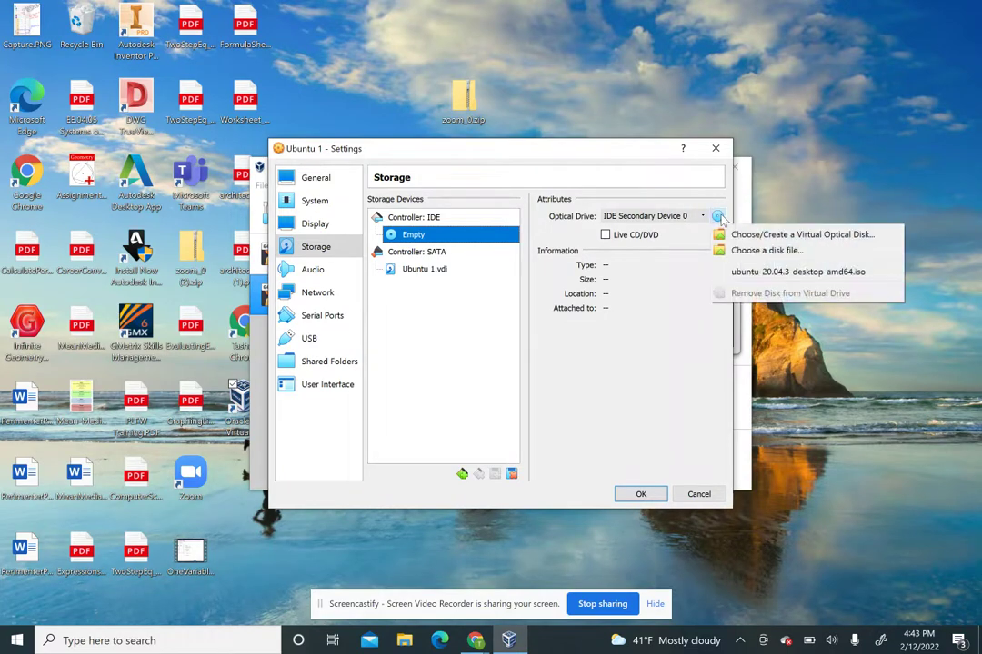
pyautogui.click(780, 235)
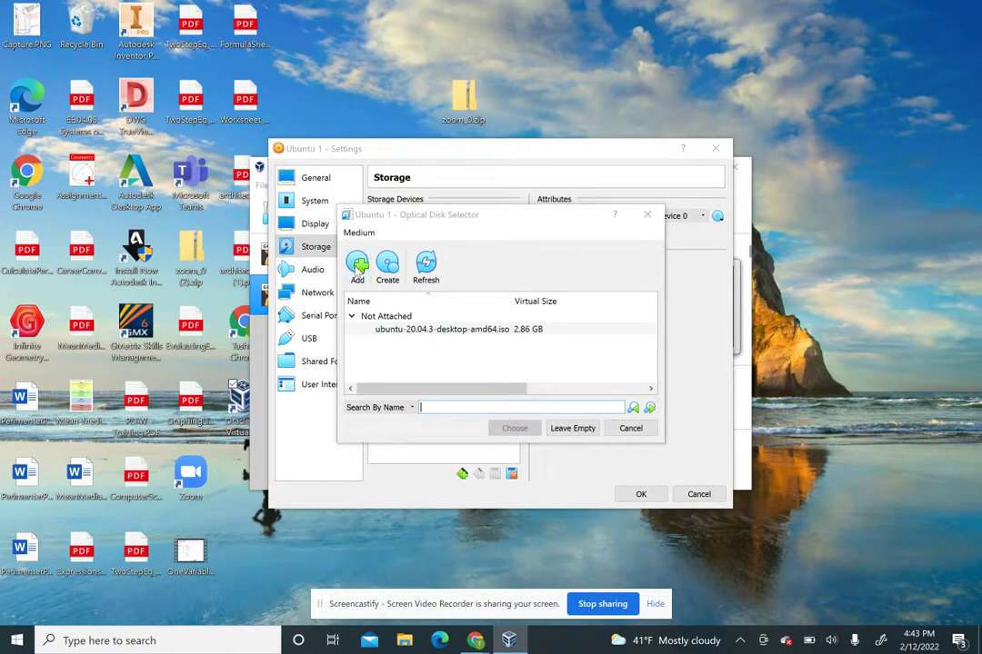
pyautogui.click(358, 269)
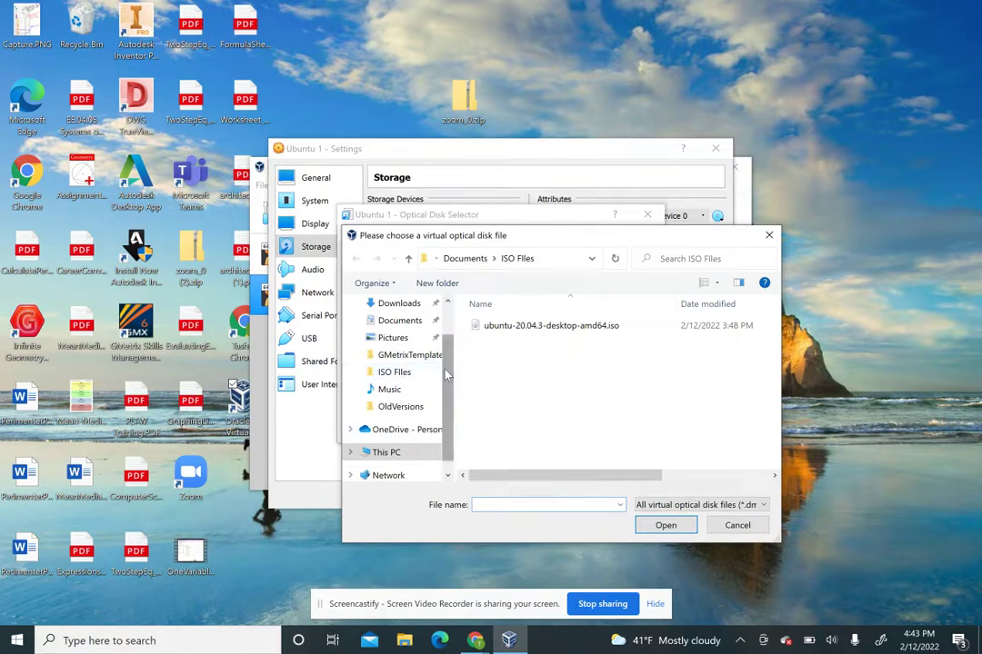
pyautogui.scroll(2, 400, 365)
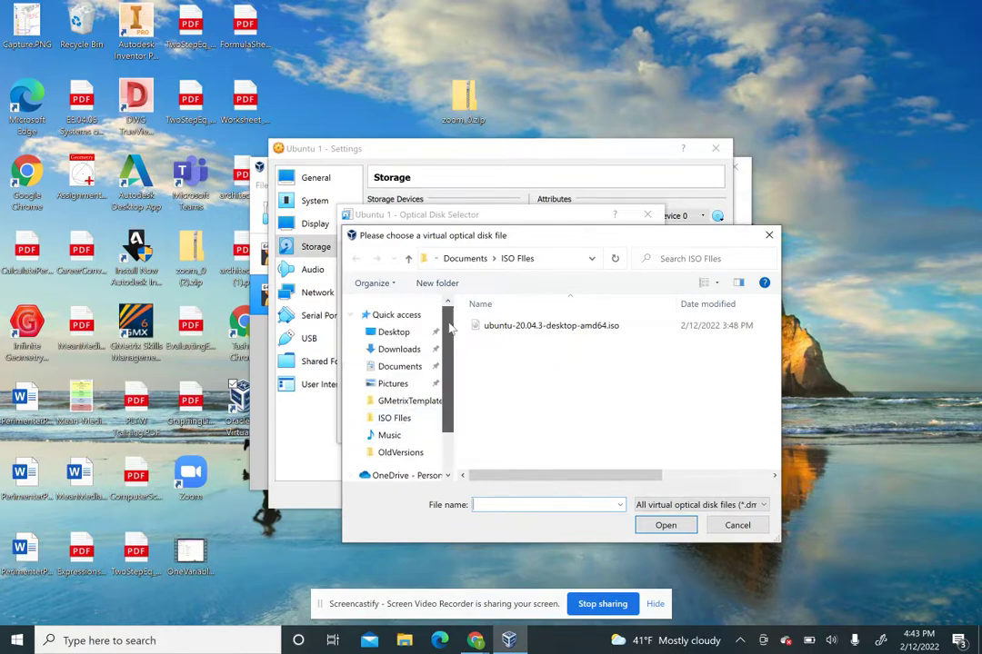
pyautogui.click(400, 365)
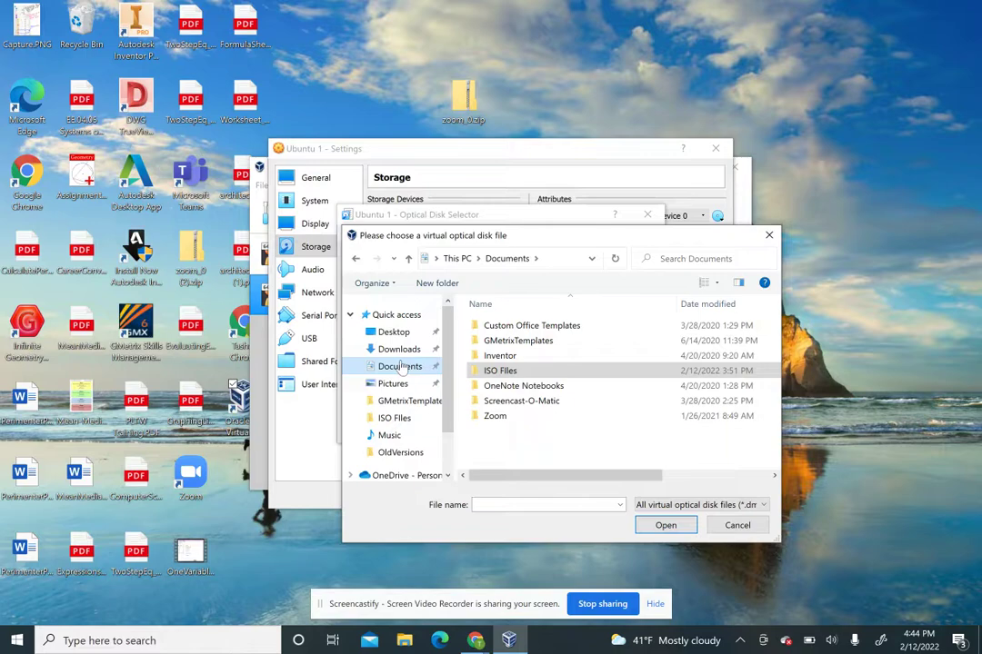
pyautogui.doubleClick(514, 375)
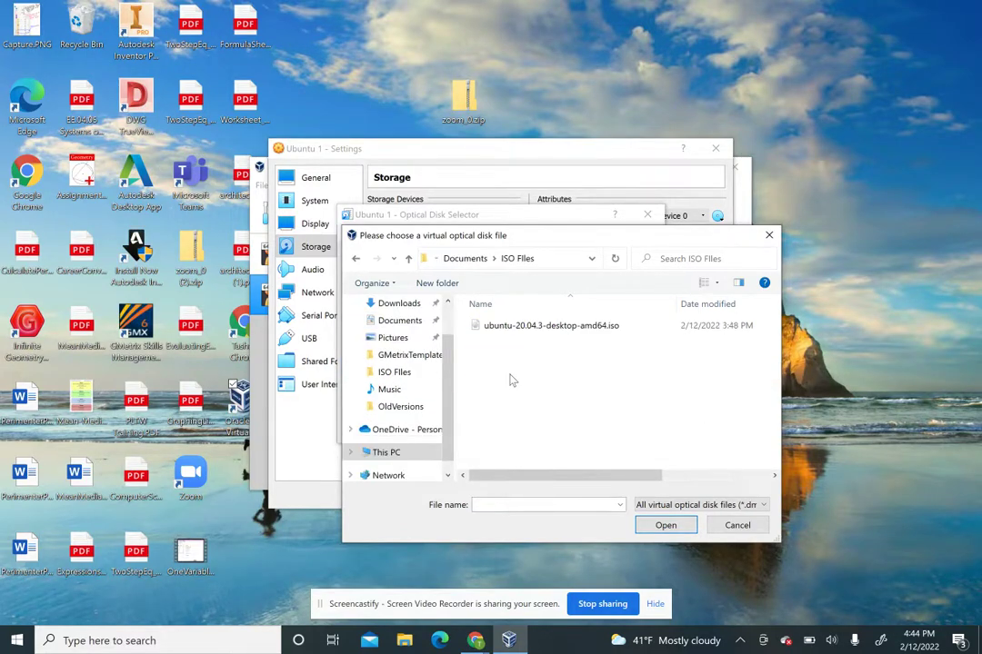
pyautogui.click(541, 327)
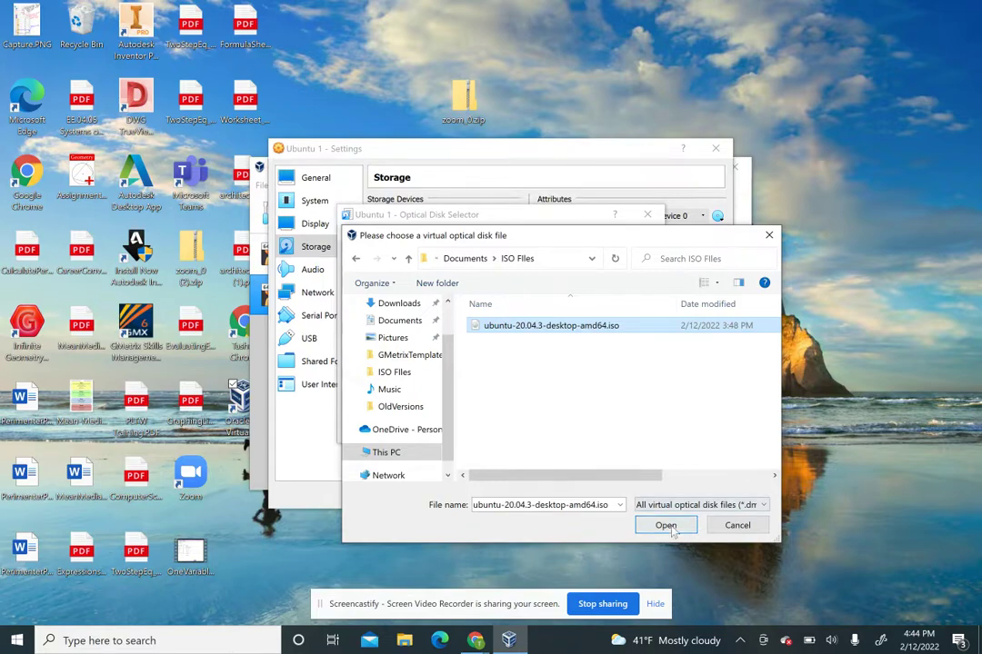
pyautogui.click(743, 531)
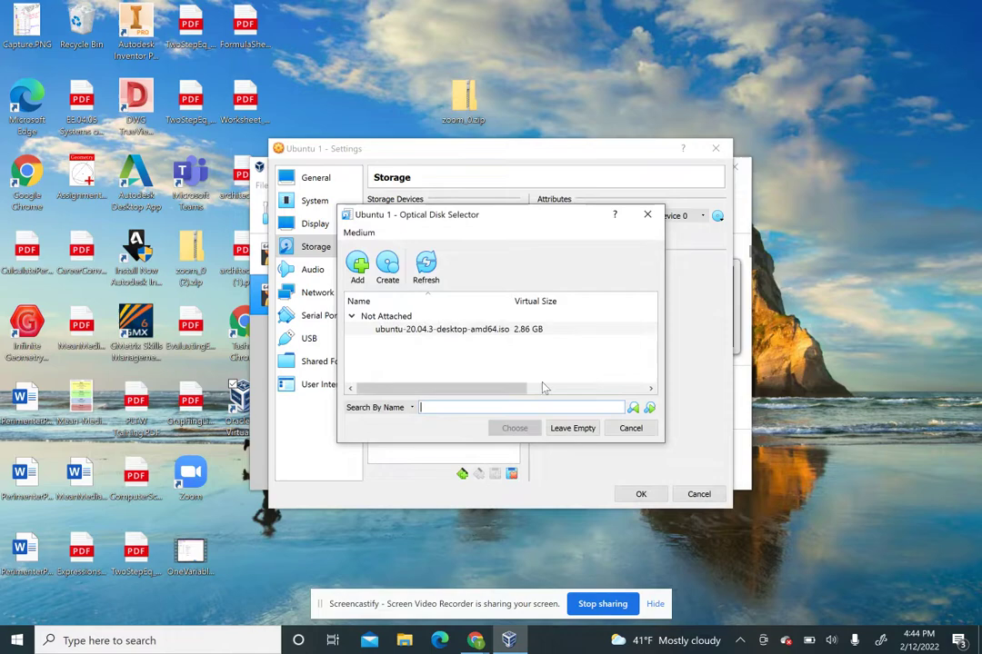
# Attach ubuntu-20.04.3-desktop-amd64.iso to Ubuntu 1's empty IDE optical drive.
pyautogui.click(453, 334)
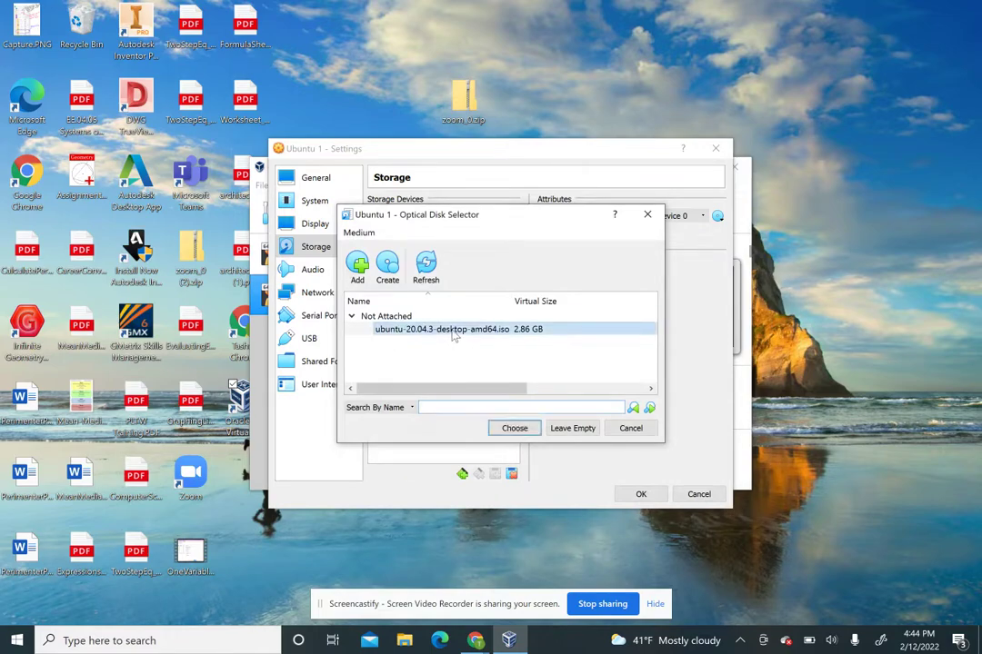
pyautogui.click(507, 432)
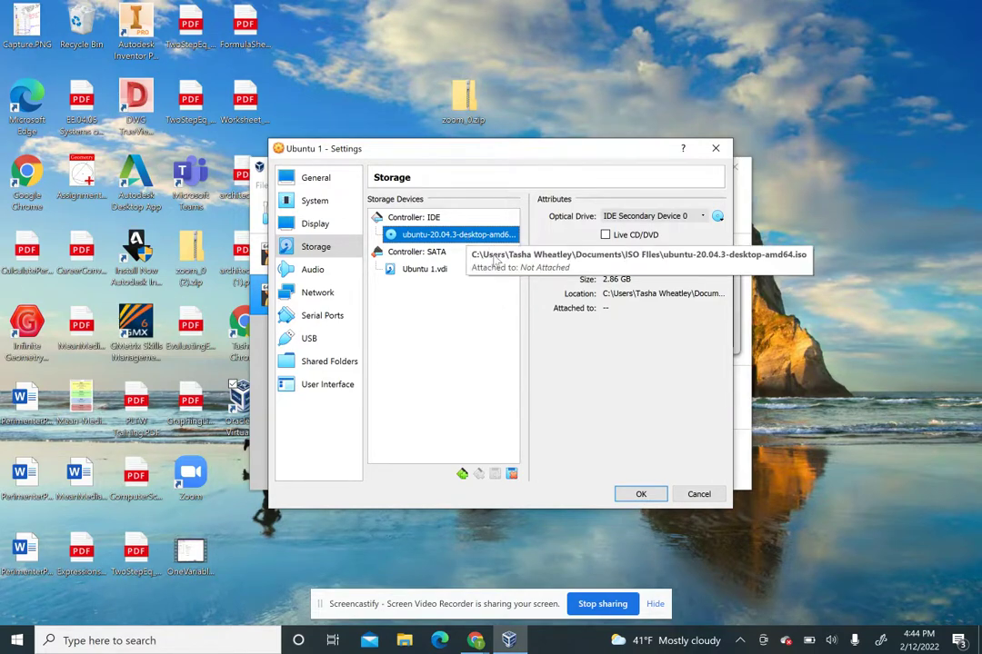
# Review Ubuntu 1's audio, network, serial port, USB and shared folder settings, and save the machine's configuration.
pyautogui.click(313, 270)
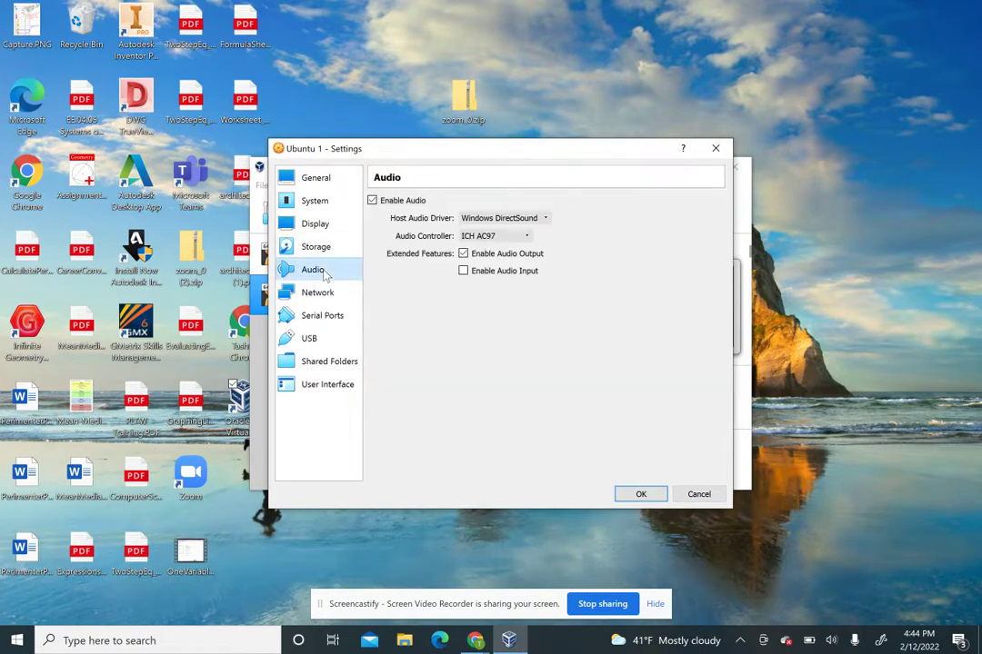
pyautogui.click(324, 293)
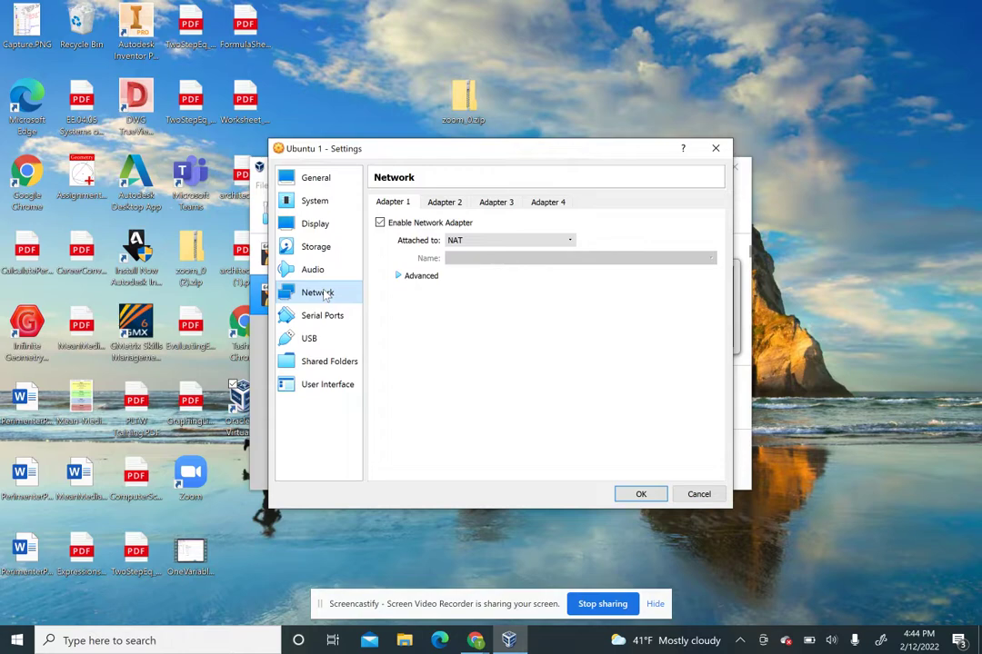
pyautogui.click(329, 314)
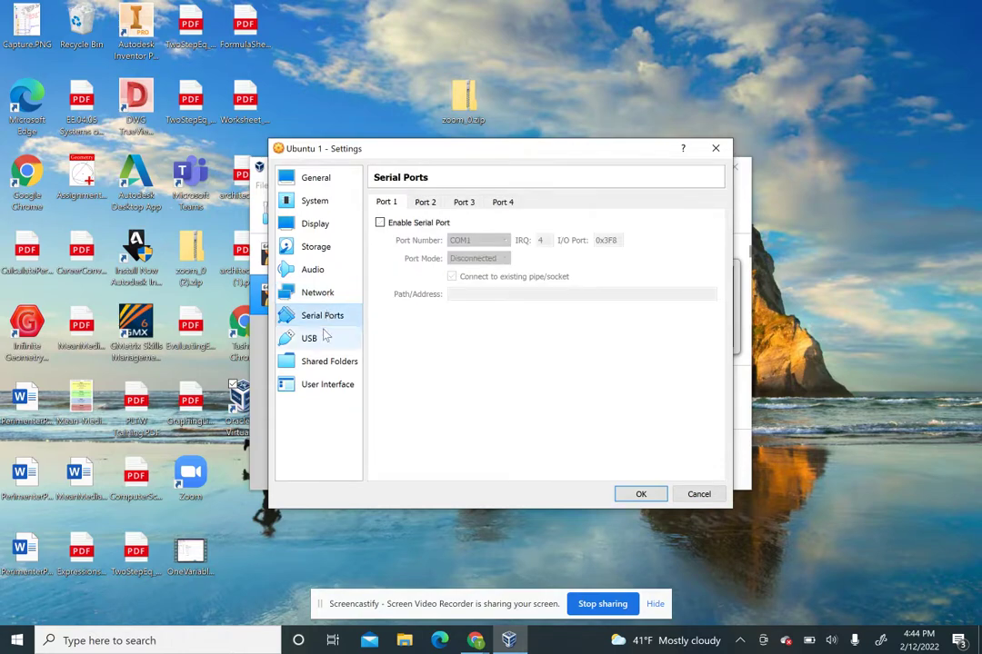
pyautogui.click(326, 336)
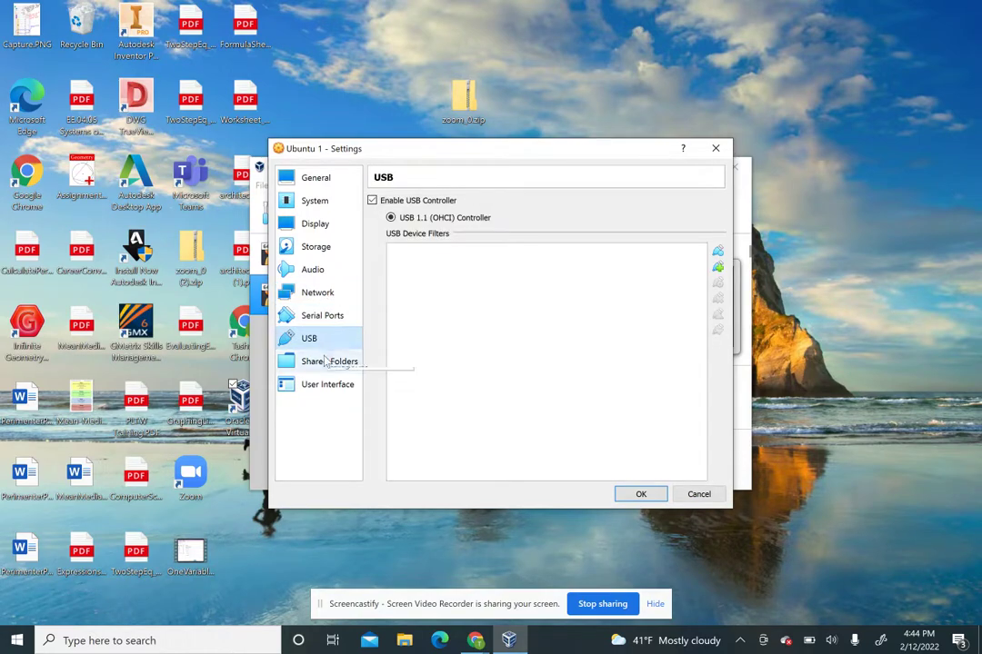
pyautogui.click(325, 362)
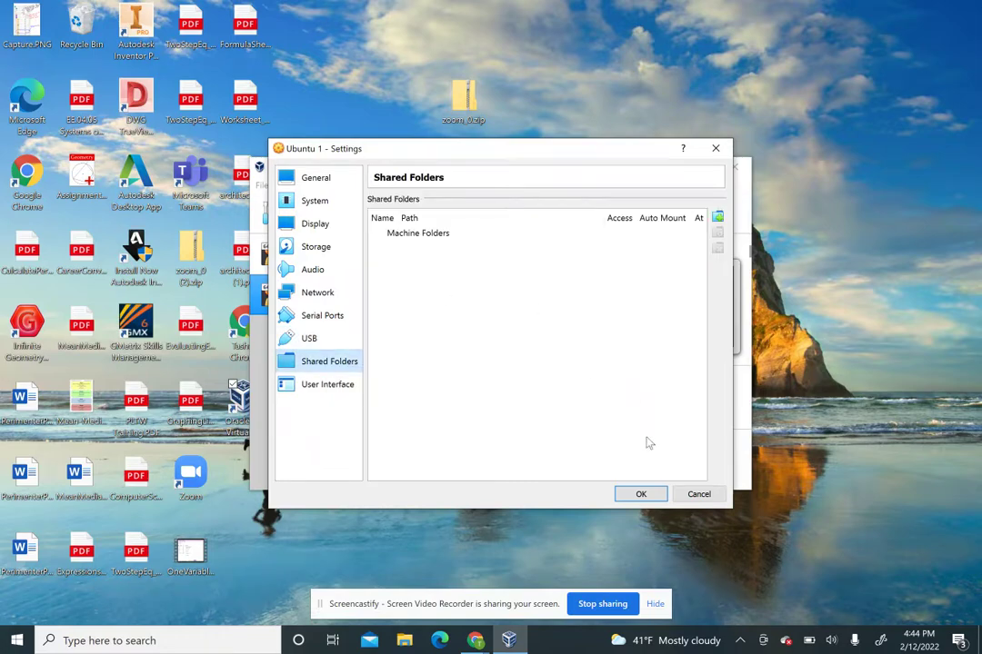
pyautogui.click(644, 493)
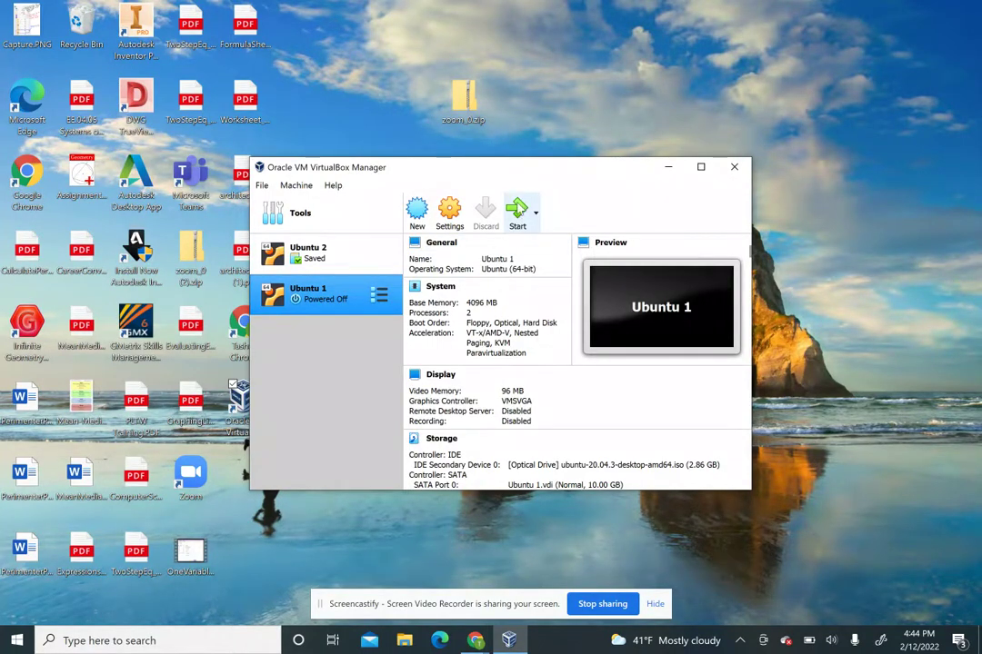
# Start the Ubuntu 1 virtual machine and dismiss the keyboard capture and mouse pointer integration notifications.
pyautogui.click(516, 210)
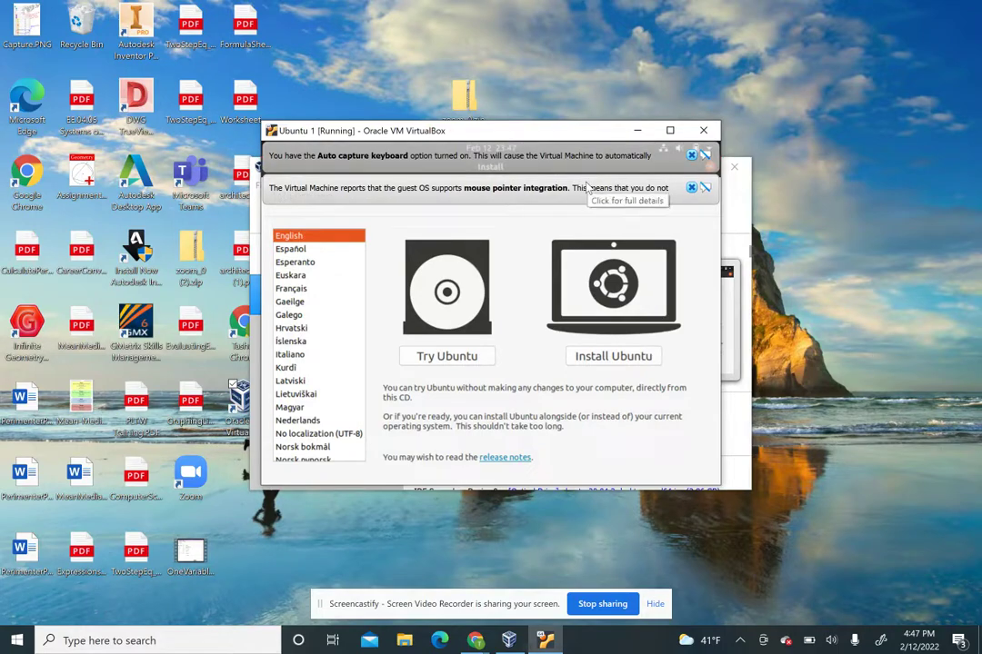
pyautogui.click(692, 156)
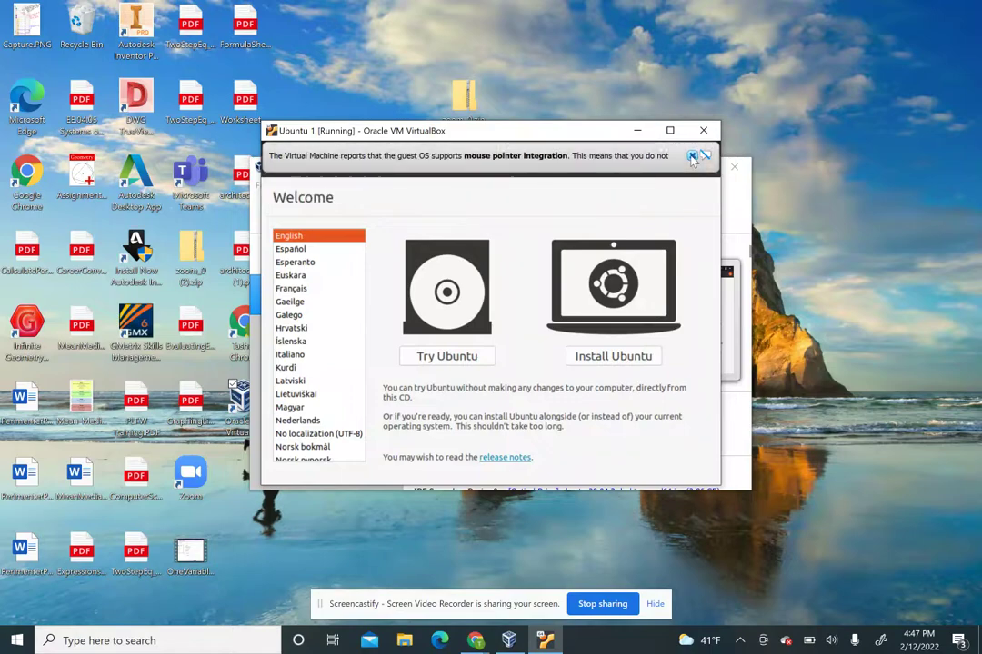
pyautogui.click(691, 156)
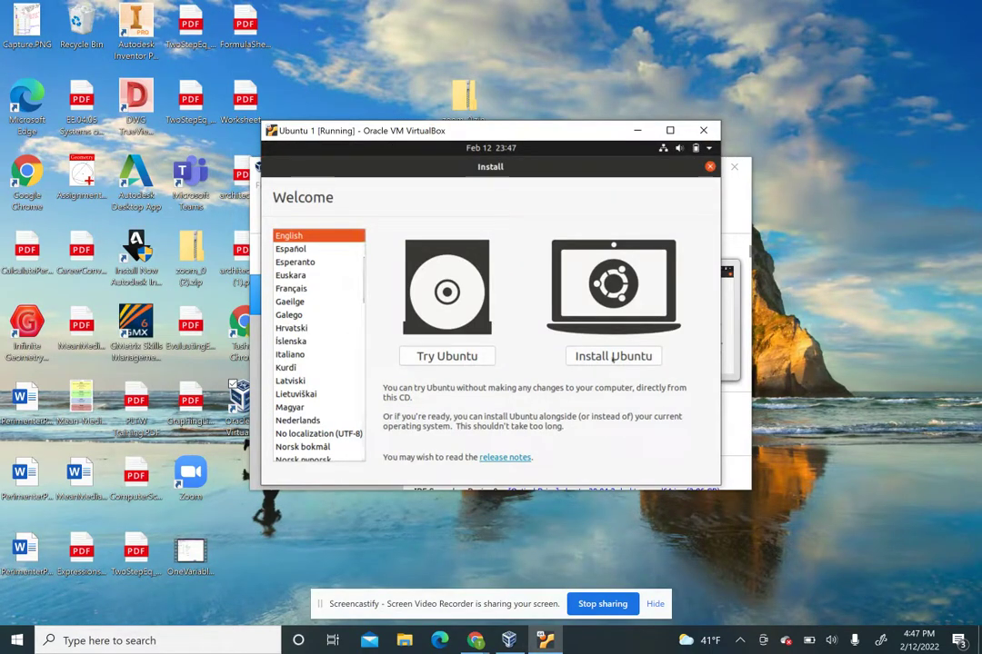
# Begin installing Ubuntu in English with the English (US) keyboard layout, Normal installation and updates downloaded during installation.
pyautogui.click(615, 358)
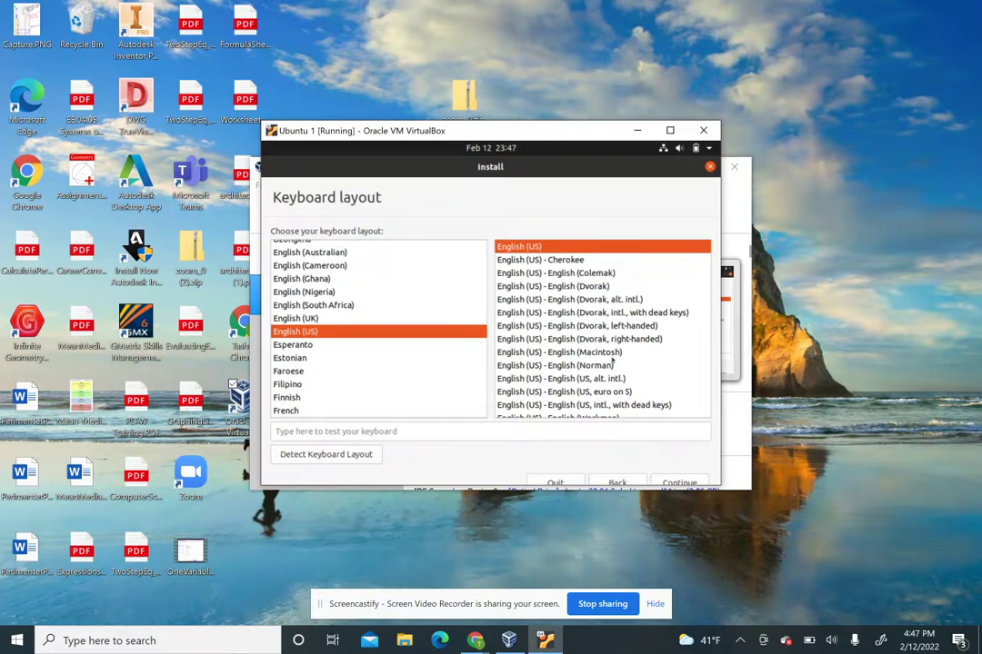
pyautogui.click(683, 482)
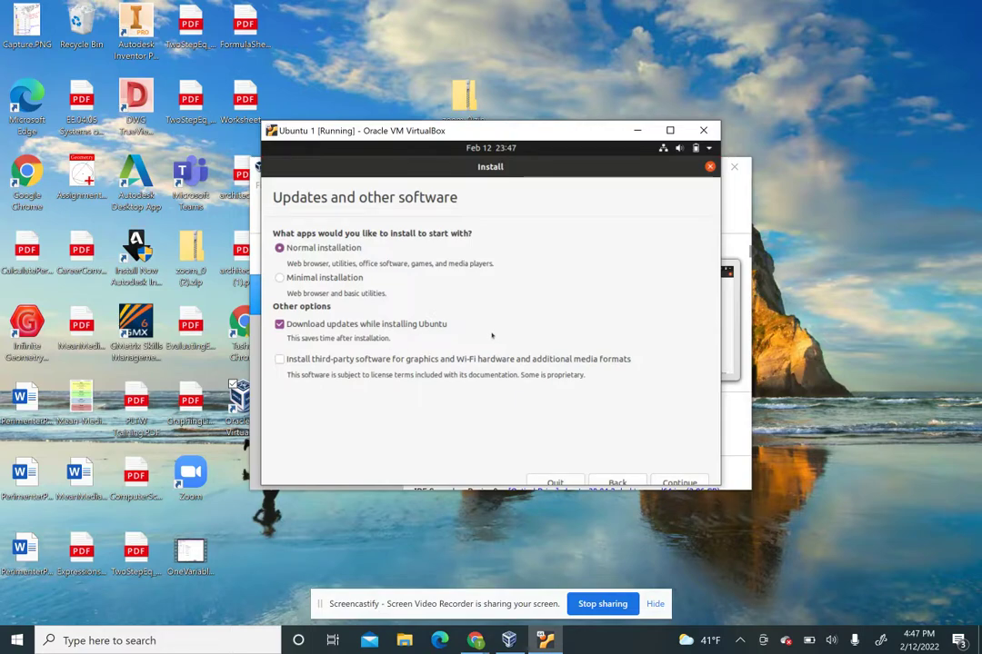
pyautogui.click(679, 482)
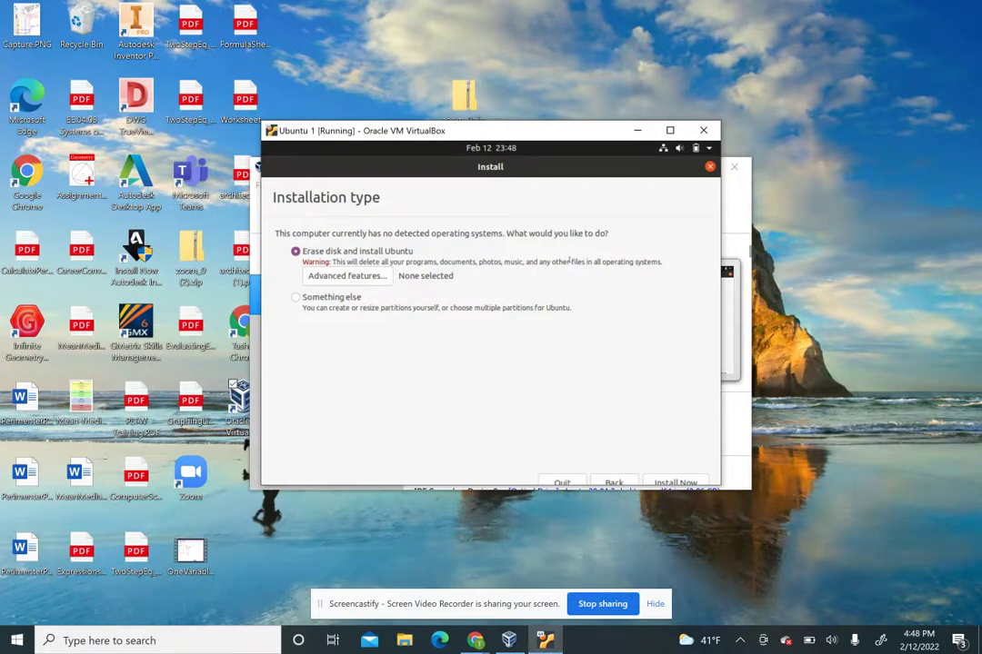
# Install with the Erase disk and install Ubuntu option, accept the disk changes, and use Denver as the location.
pyautogui.click(678, 481)
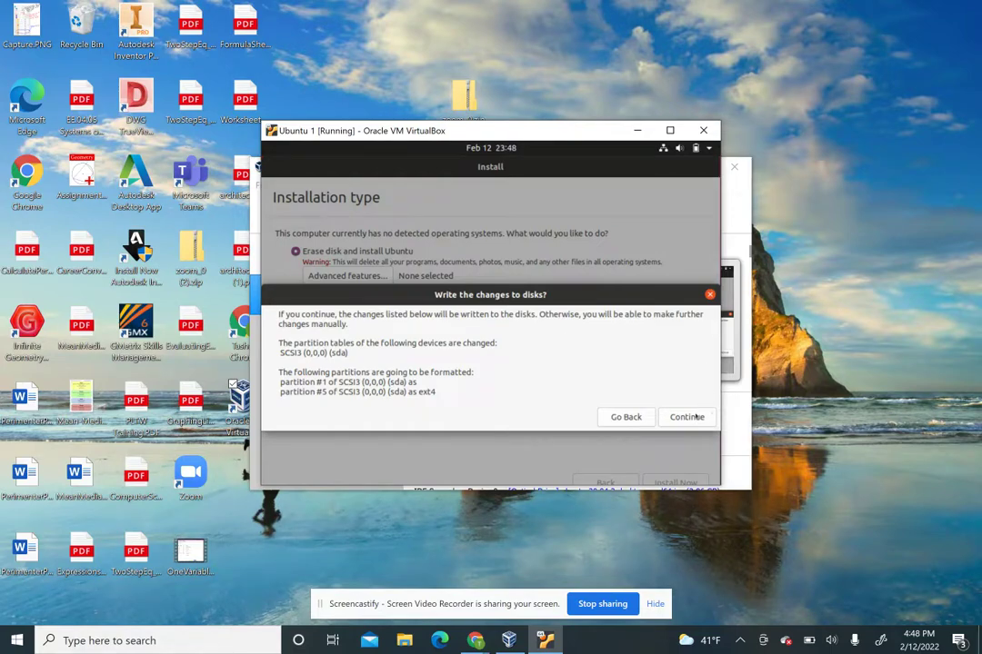
pyautogui.click(694, 417)
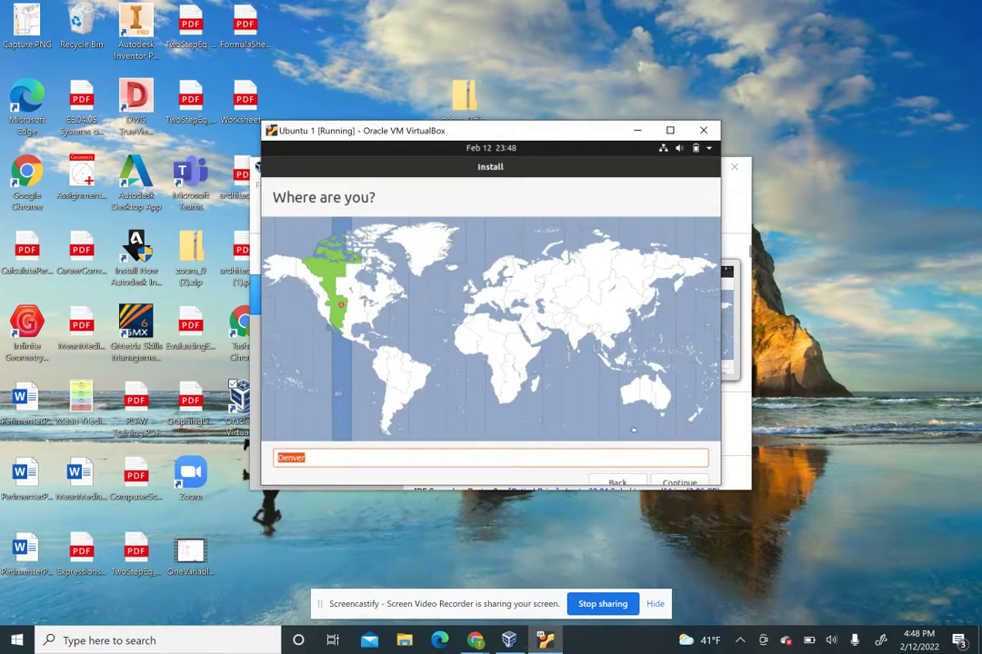
pyautogui.click(683, 485)
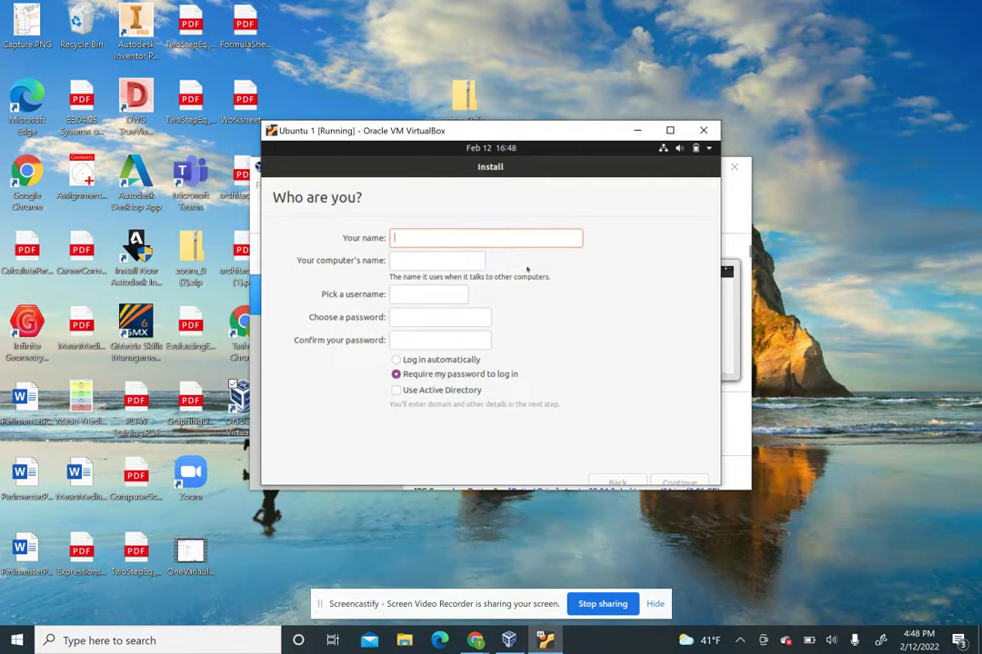
# Enter the account holder's name, the username and the account password for the new Ubuntu user.
pyautogui.write('wheatley')
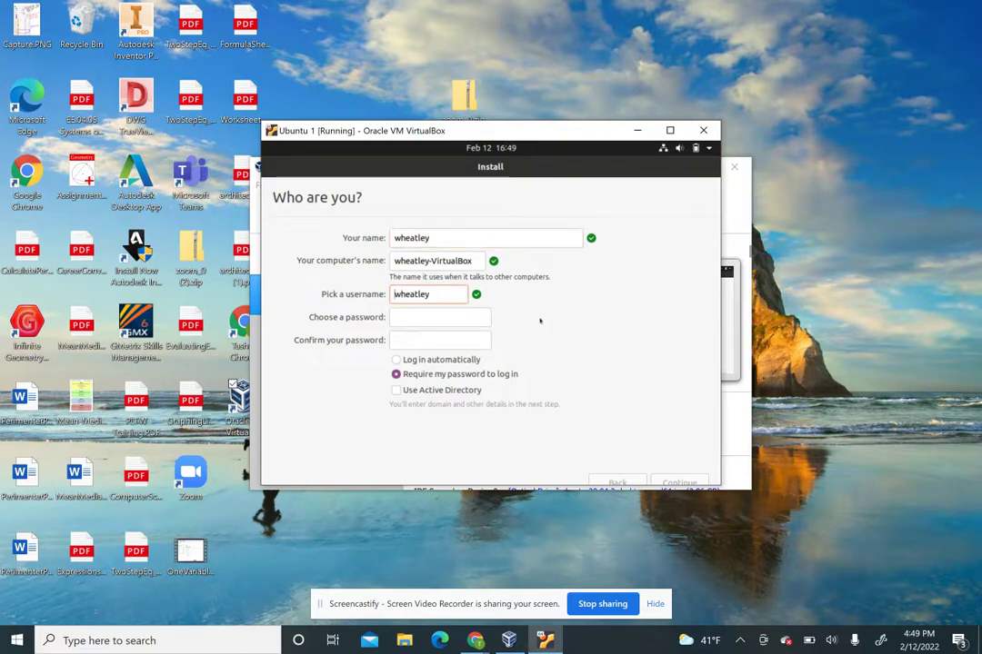
pyautogui.write('t')
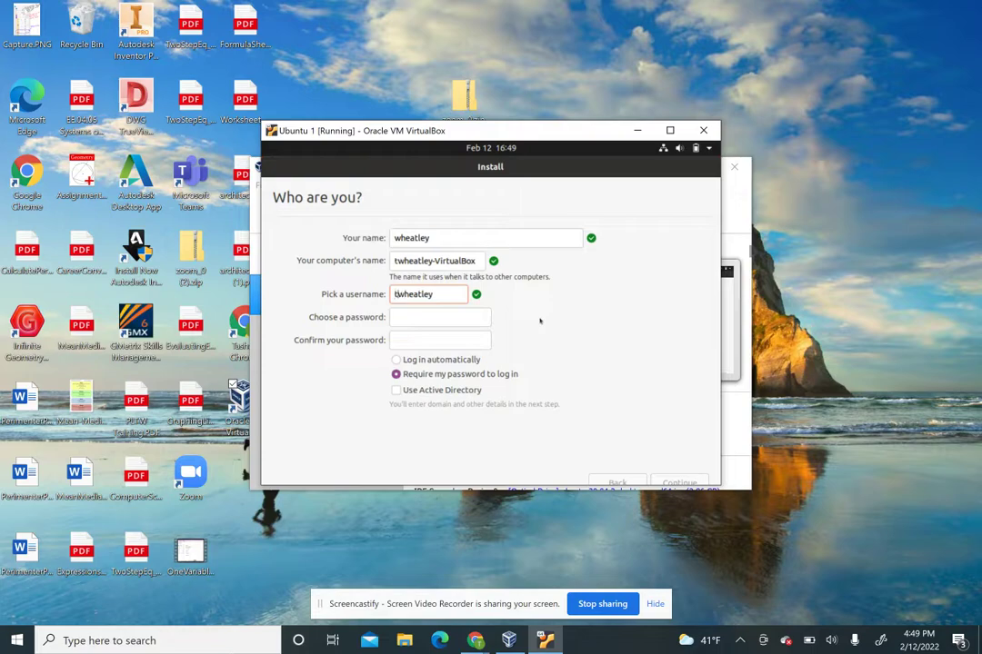
pyautogui.click(452, 324)
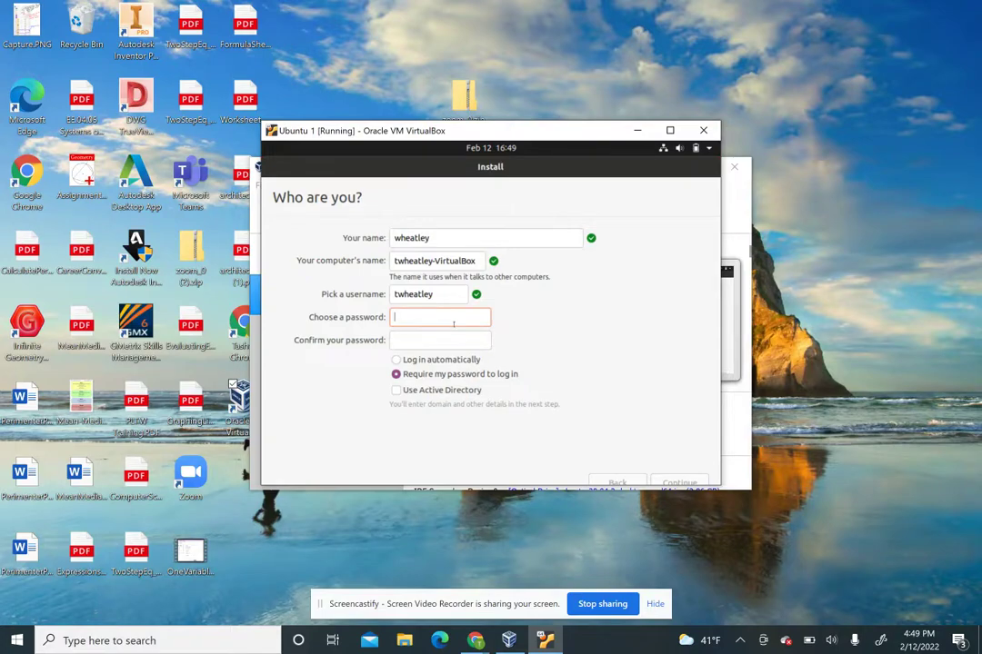
pyautogui.write('••••••••••')
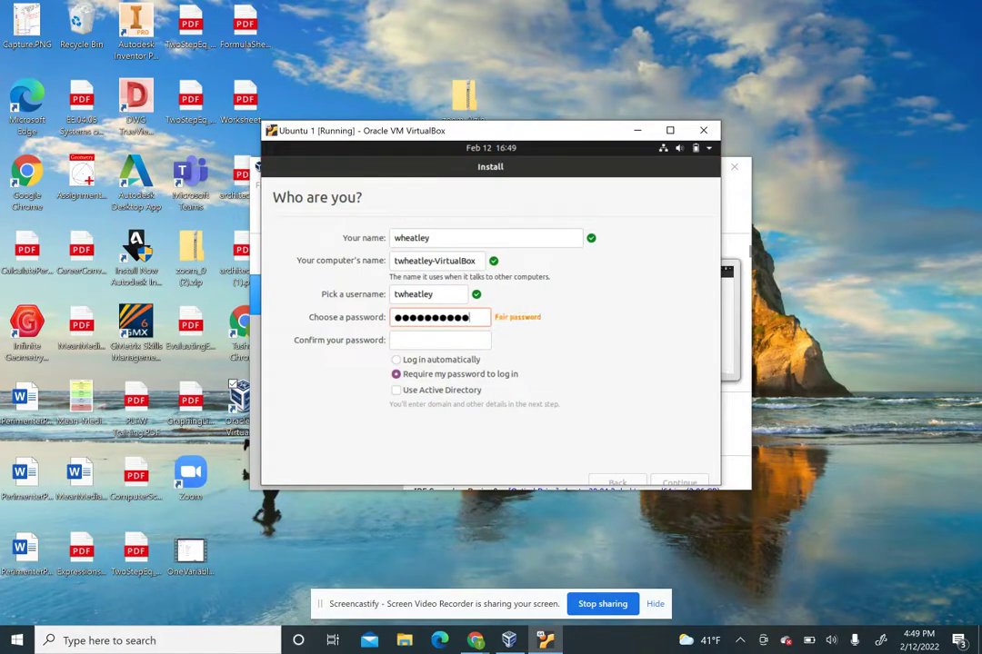
pyautogui.write('•')
pyautogui.press('Tab')
pyautogui.write('••••••')
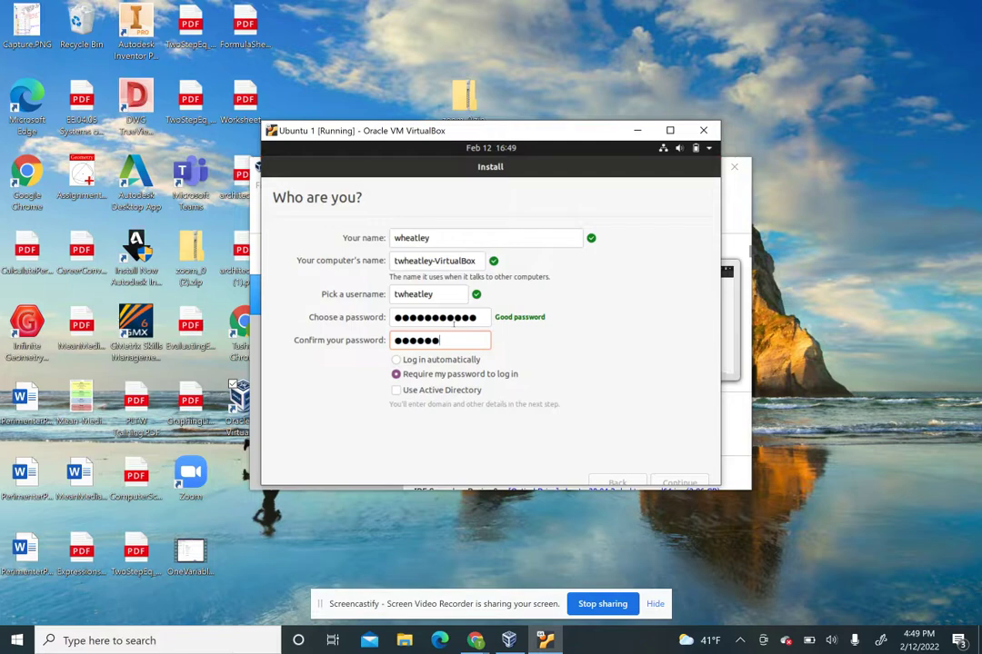
pyautogui.write('•••••')
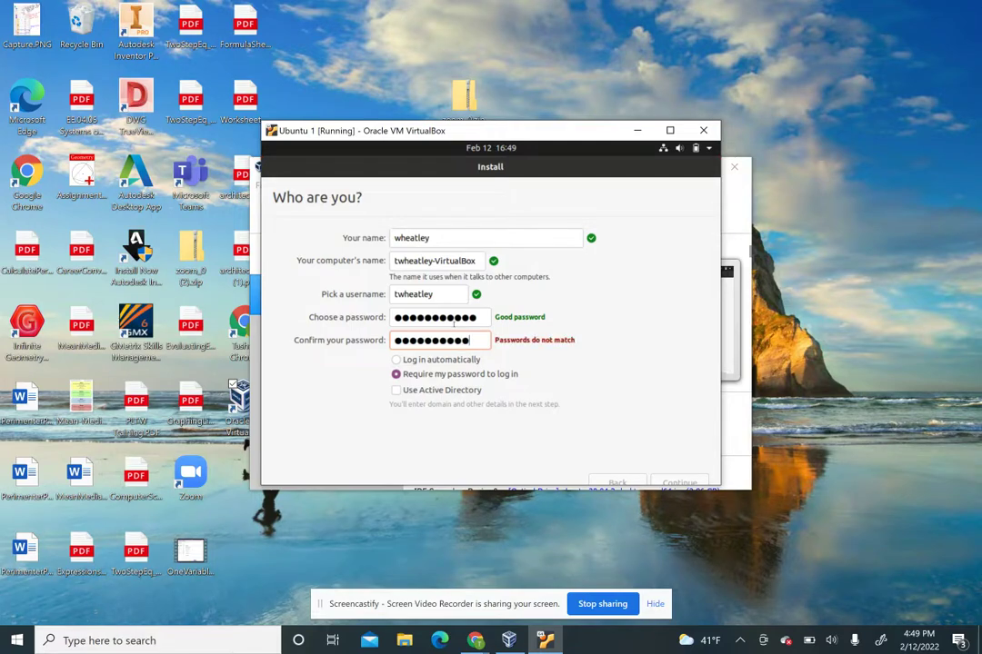
pyautogui.press('BackSpace')
pyautogui.press('BackSpace')
pyautogui.press('BackSpace')
pyautogui.press('BackSpace')
pyautogui.press('BackSpace')
pyautogui.press('BackSpace')
pyautogui.press('BackSpace')
pyautogui.press('BackSpace')
pyautogui.press('BackSpace')
pyautogui.press('BackSpace')
pyautogui.press('BackSpace')
# Enter the account password in the confirmation field, keep the password required at login, and continue the installation.
pyautogui.write('•••••••••••')
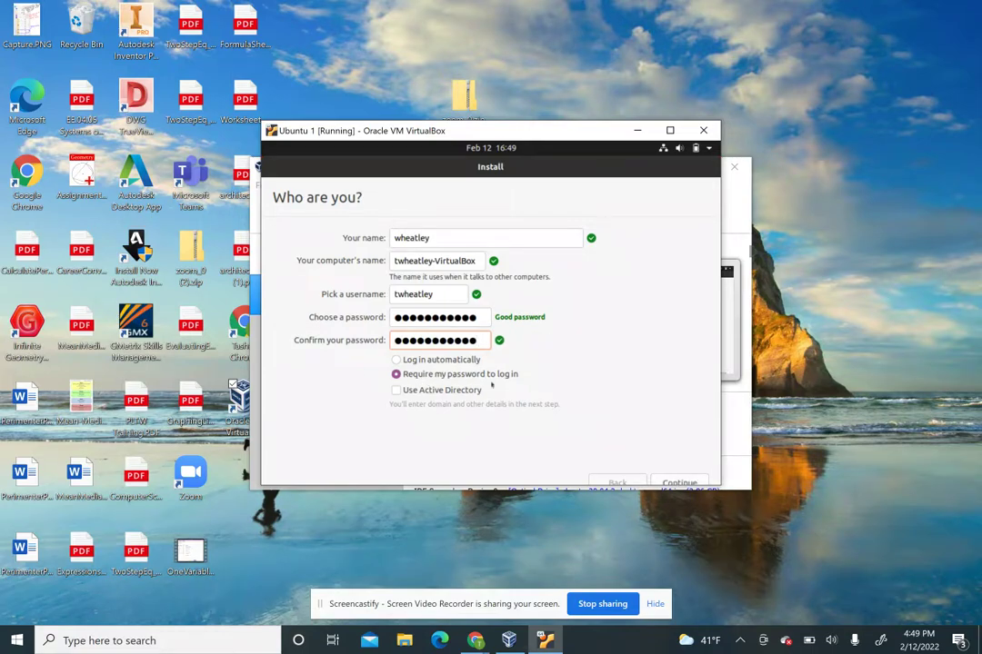
pyautogui.click(672, 483)
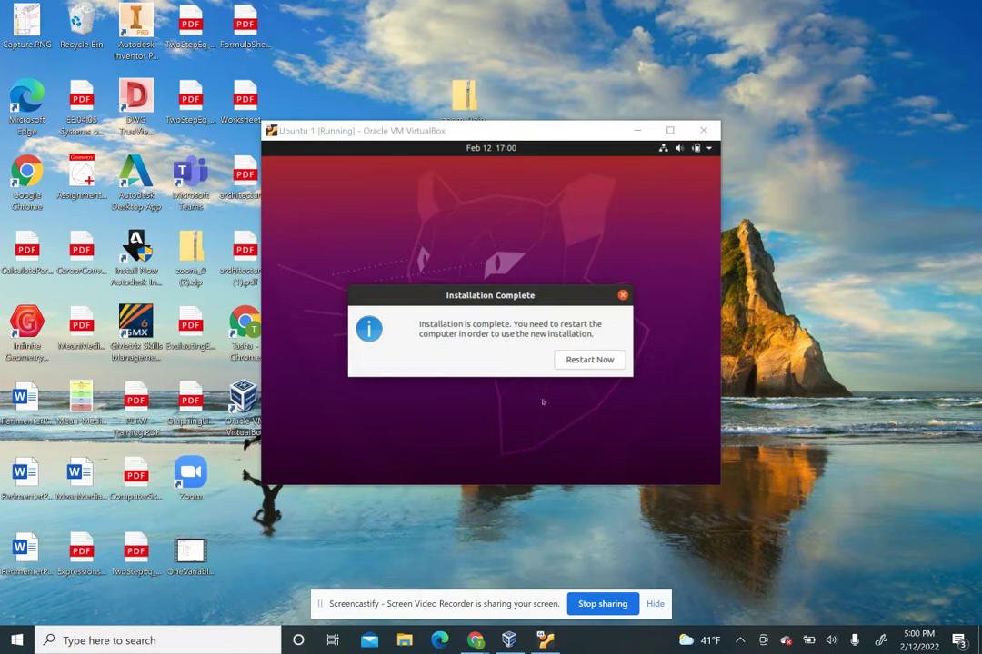
# Restart the virtual machine into the new Ubuntu installation and dismiss the mouse pointer integration notification.
pyautogui.click(593, 362)
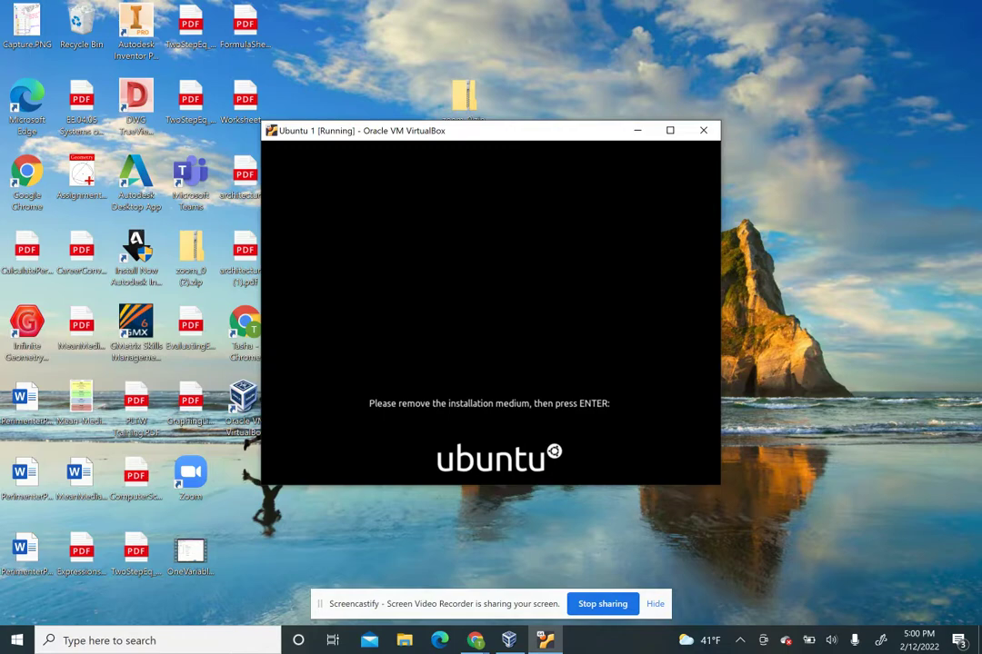
pyautogui.press('Return')
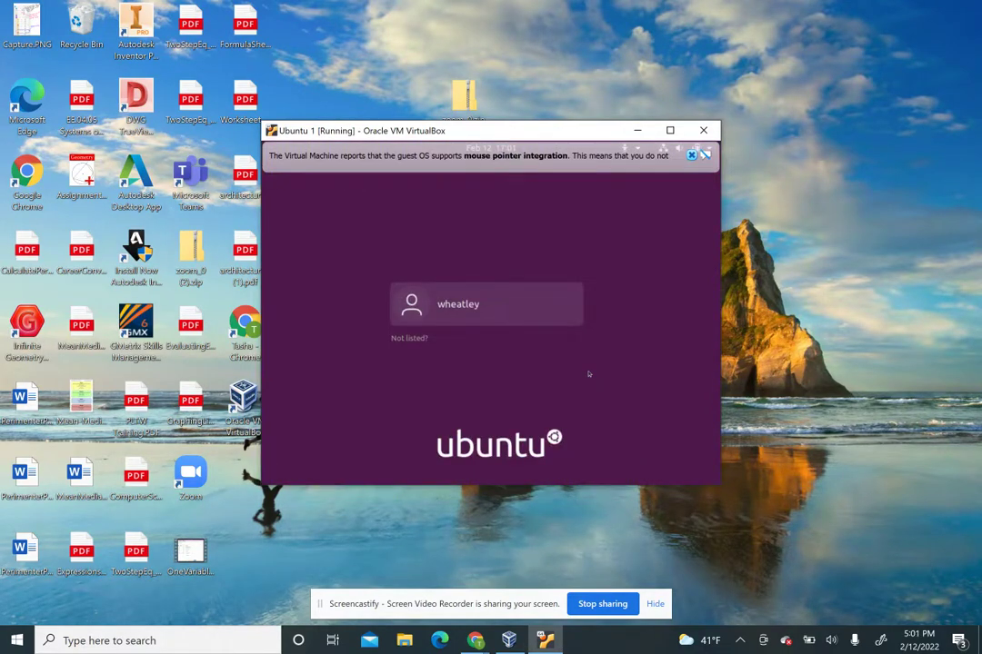
pyautogui.click(691, 156)
# Log in to Ubuntu as the newly created user with the account password.
pyautogui.click(468, 308)
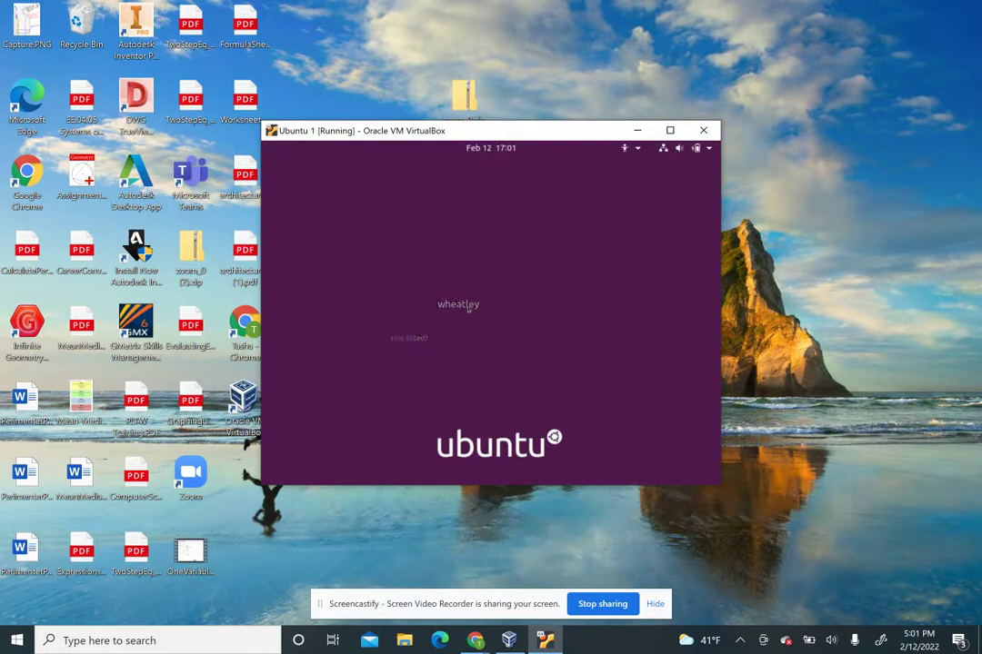
pyautogui.write('•••••••••••')
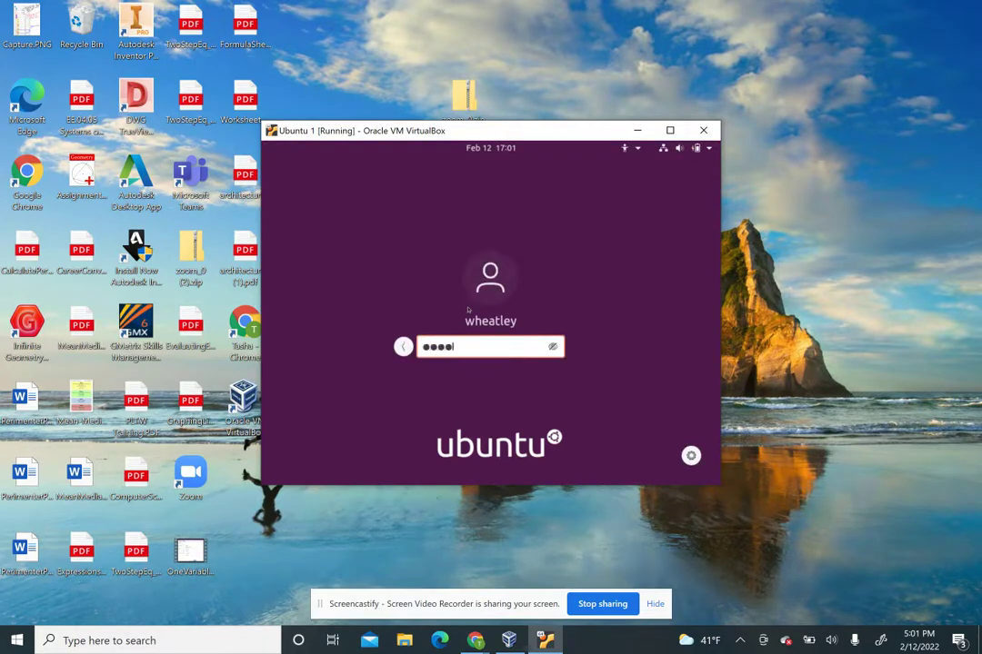
pyautogui.write('•')
pyautogui.press('Return')
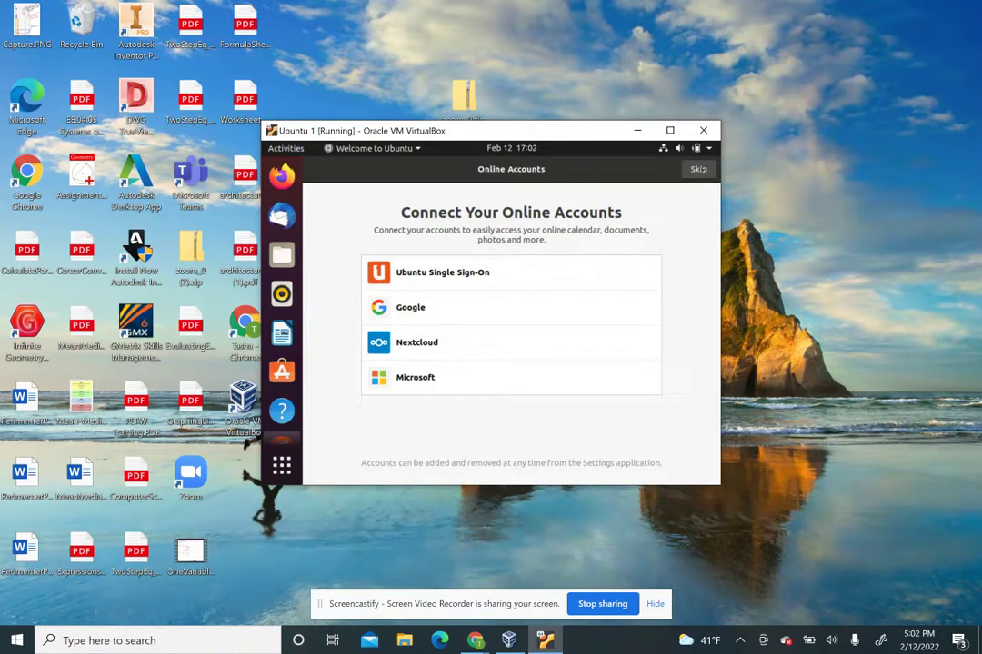
# Complete the Ubuntu welcome setup, skipping online accounts and Livepatch, declining to send system info, and leaving Location Services off.
pyautogui.click(700, 169)
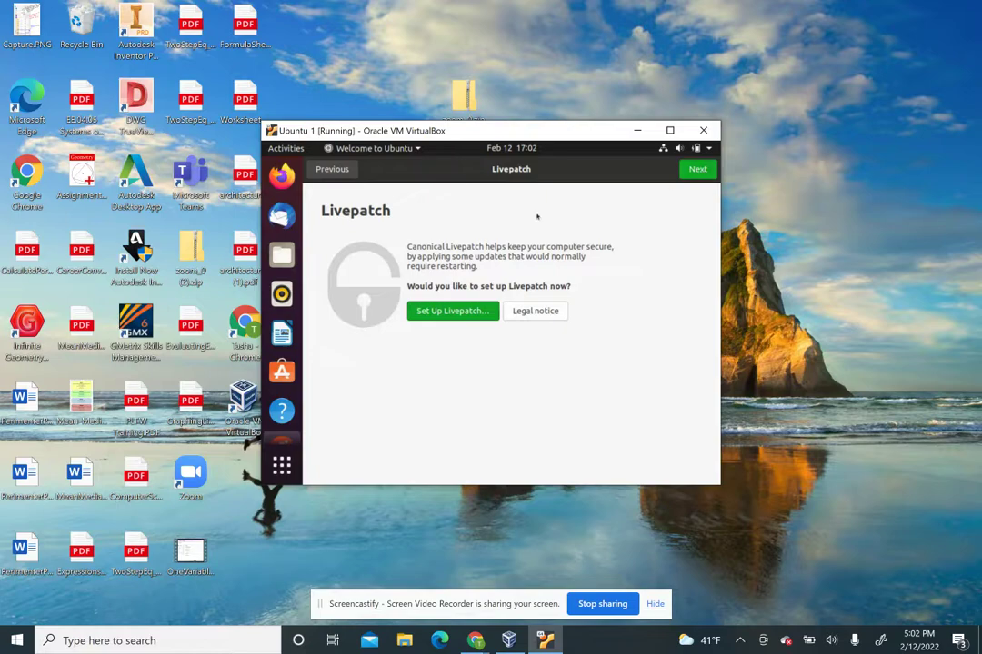
pyautogui.click(698, 170)
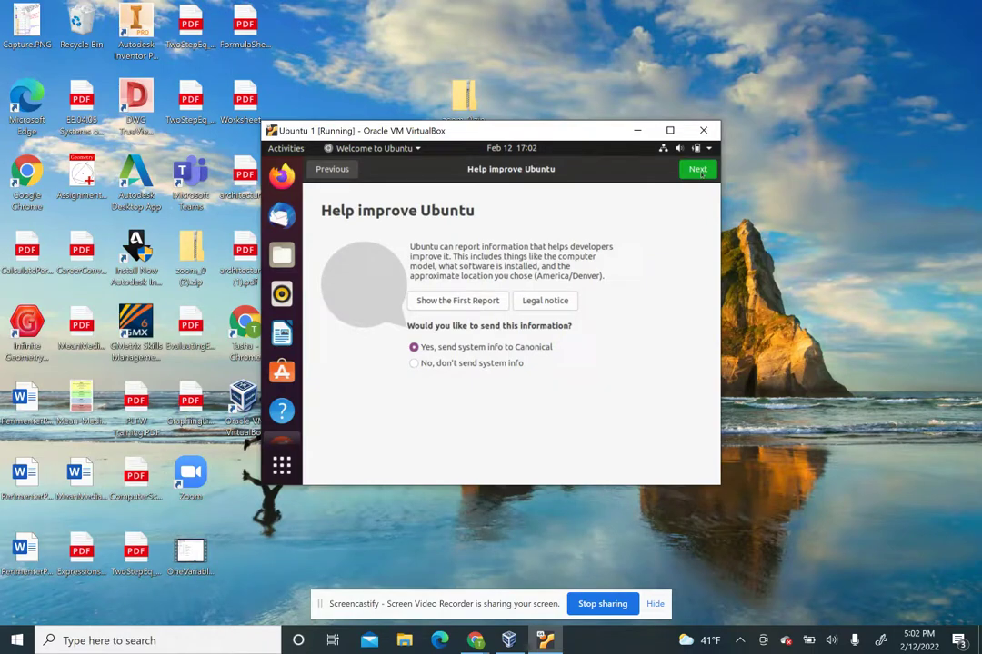
pyautogui.click(445, 363)
pyautogui.click(702, 173)
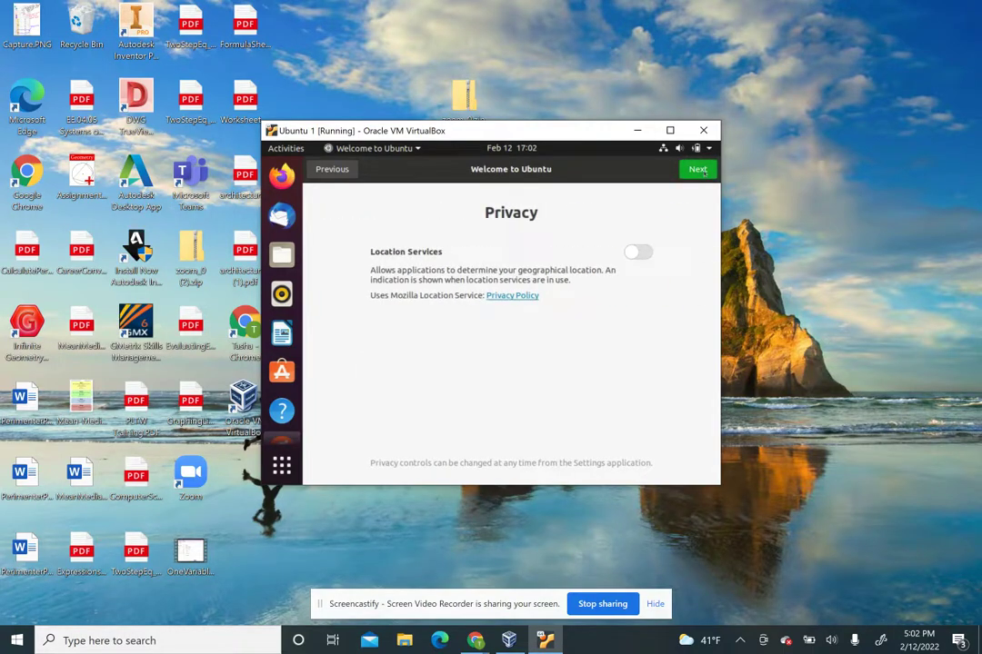
pyautogui.click(698, 170)
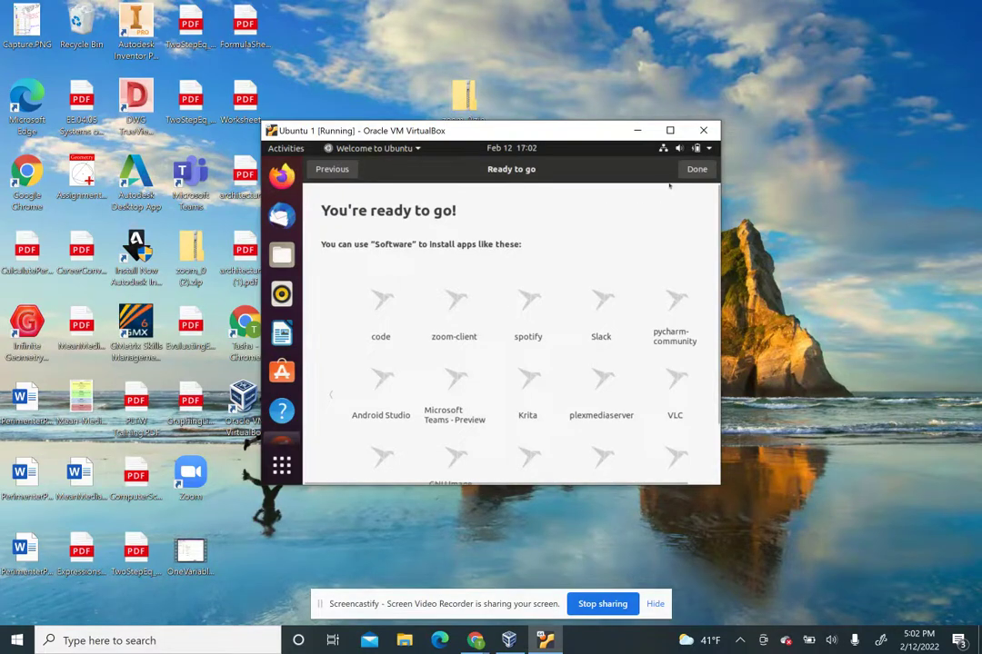
pyautogui.click(697, 170)
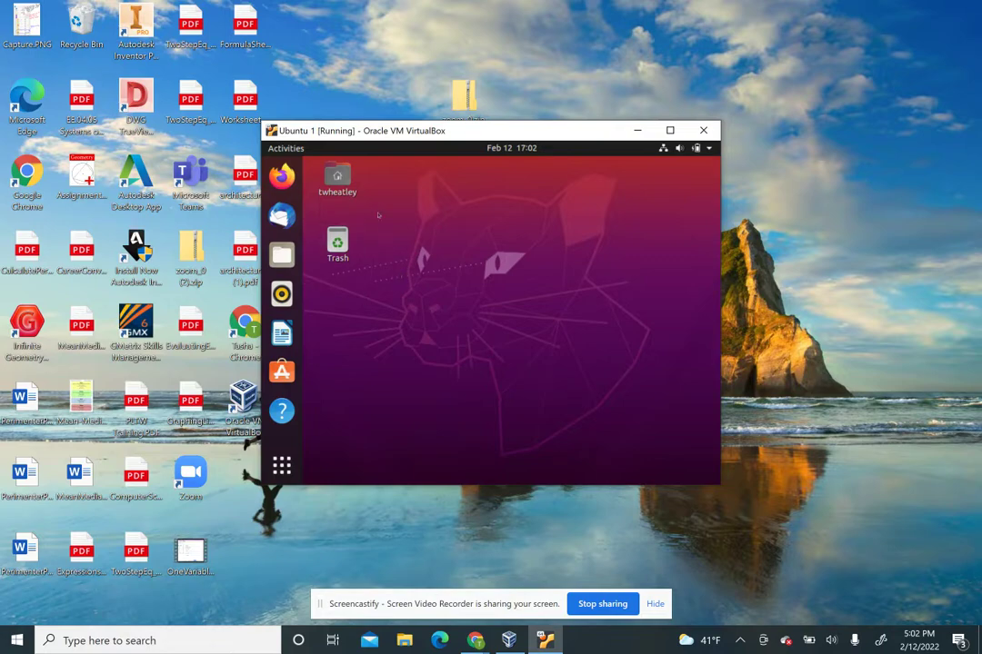
# Open Firefox in the virtual machine, accept encrypted DNS lookups, and sign in with Google at empower.westminsterpublicschools.org.
pyautogui.click(282, 176)
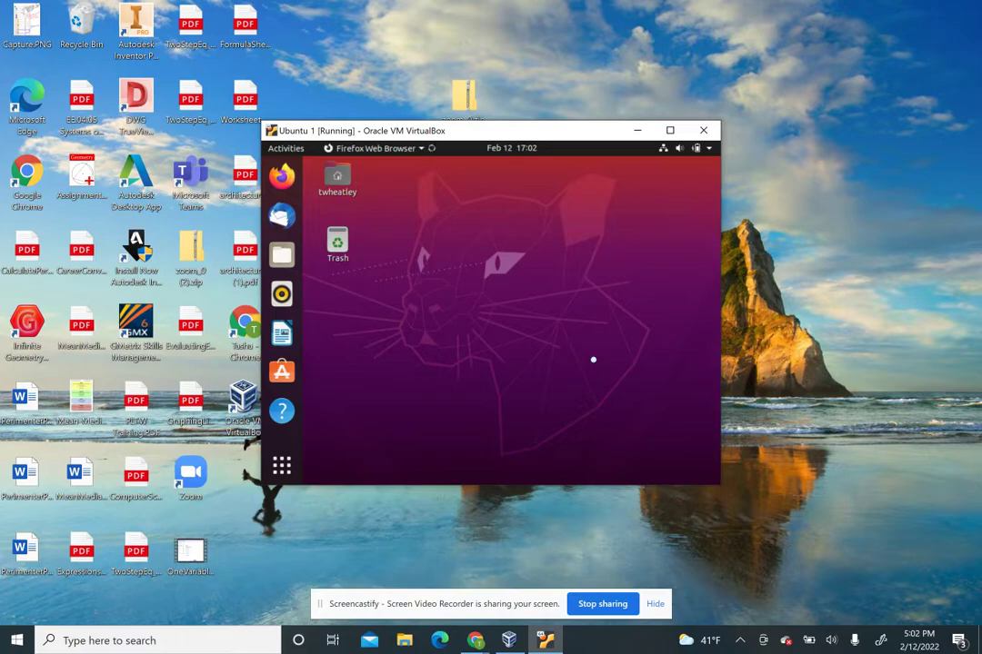
pyautogui.click(525, 193)
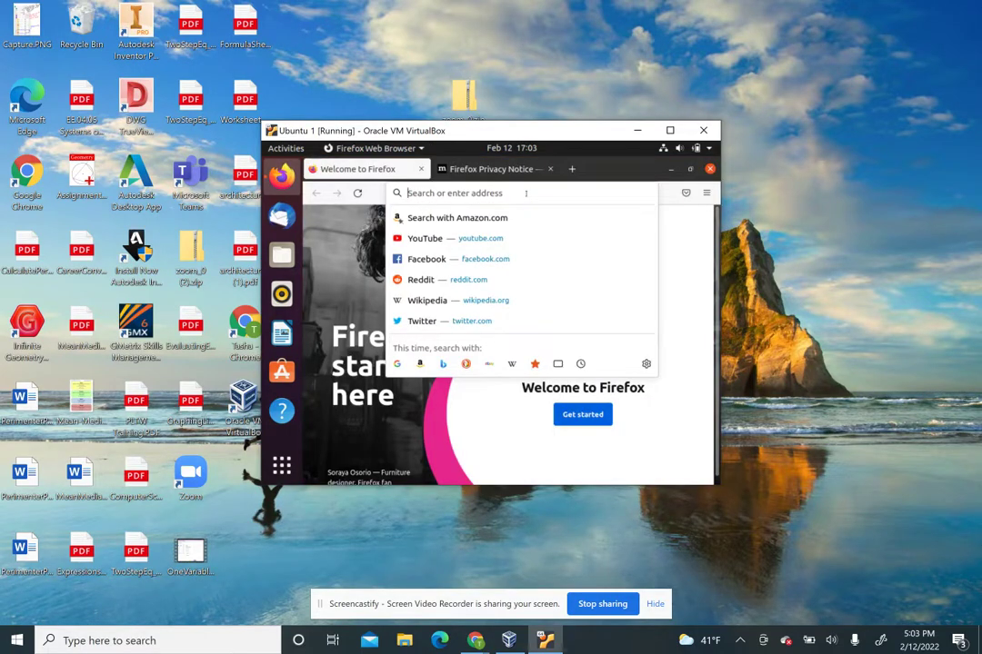
pyautogui.write('emp')
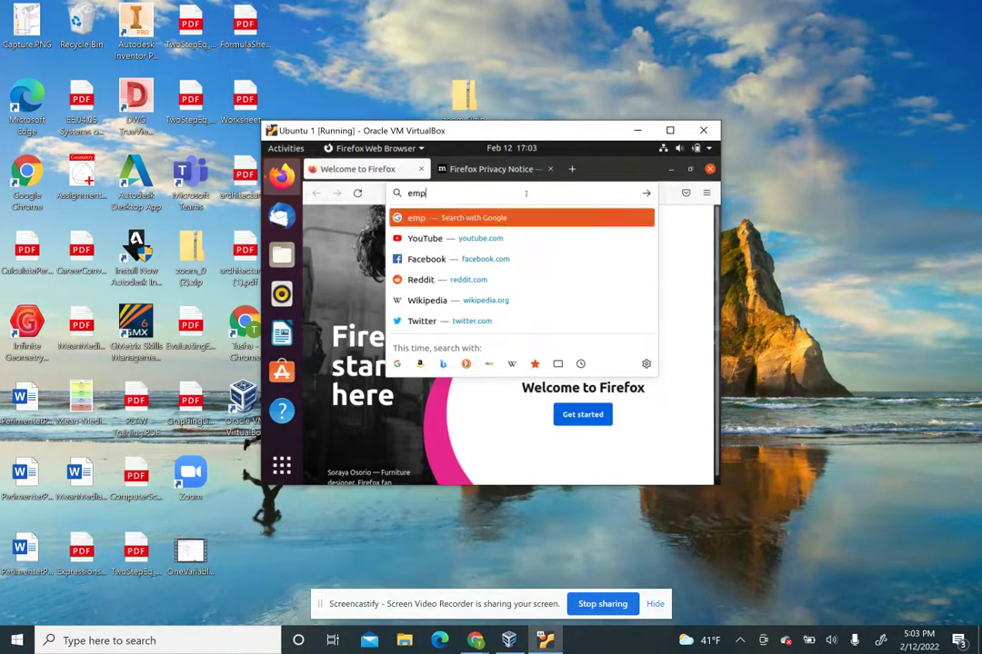
pyautogui.write('ower.wes')
pyautogui.press('Return')
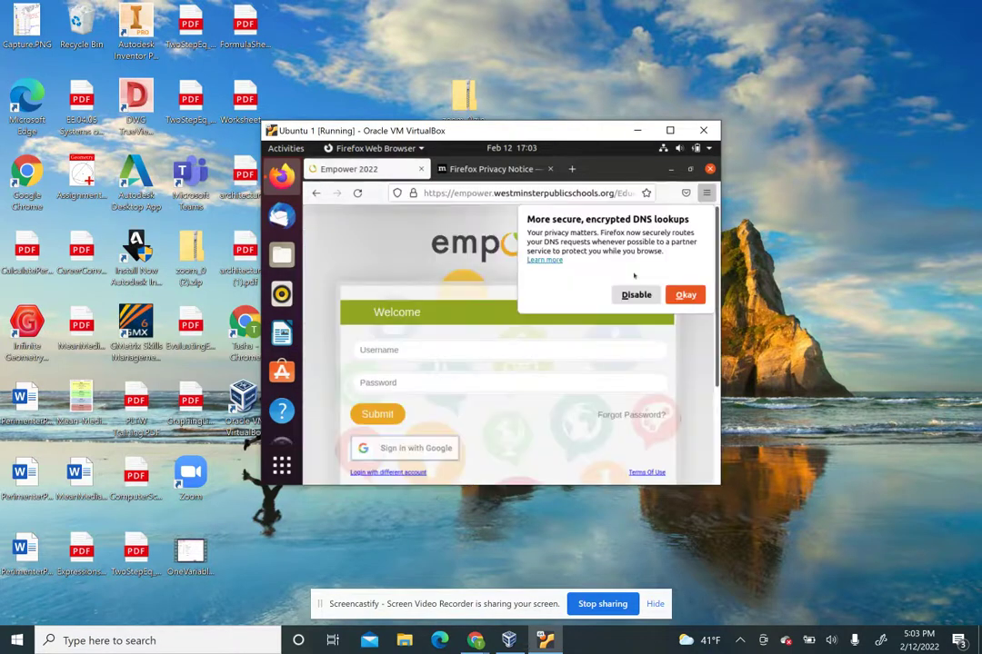
pyautogui.click(699, 294)
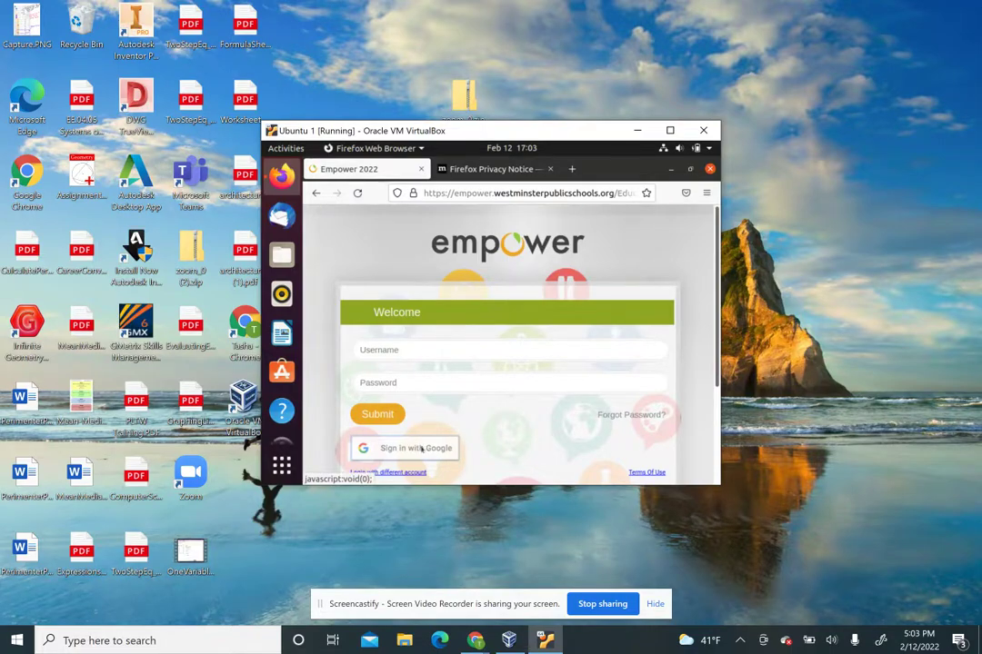
pyautogui.click(420, 449)
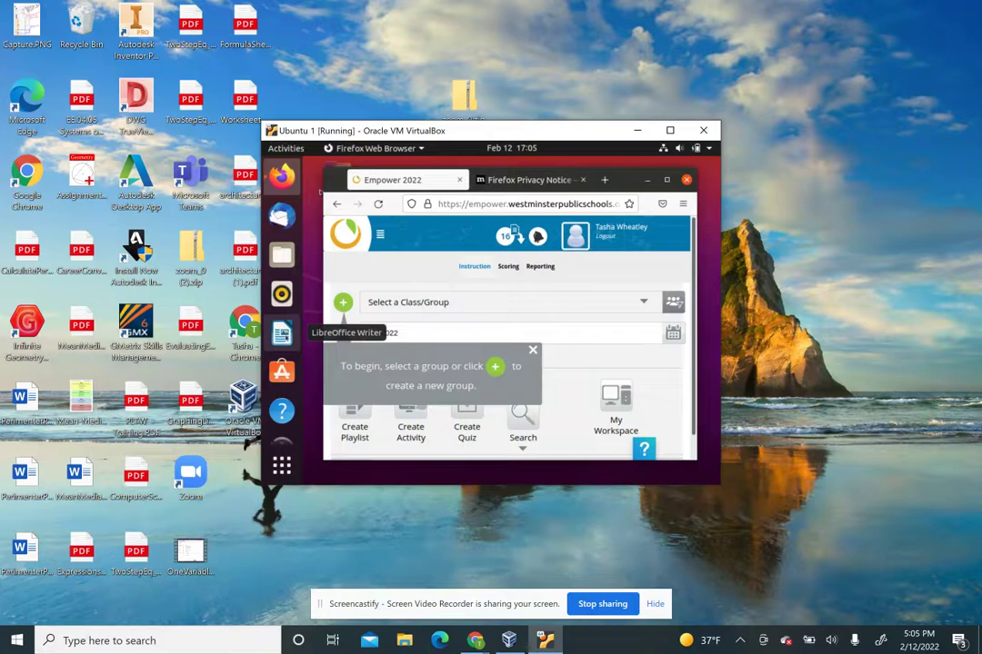
# Open LibreOffice Writer and dismiss its tip of the day, and check Software Updater, closing it without installing the updates.
pyautogui.click(282, 333)
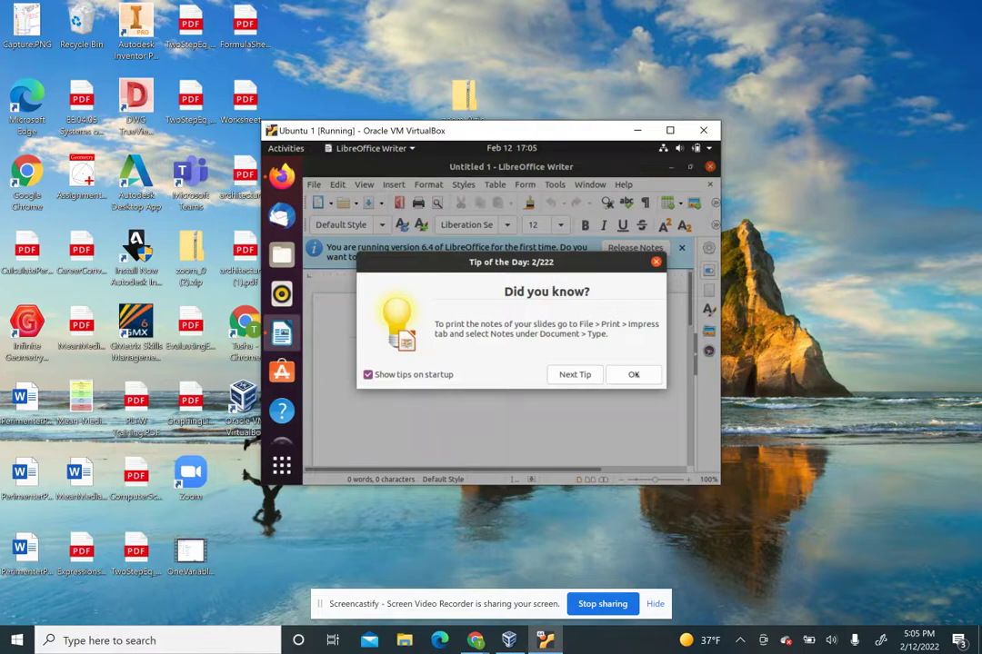
pyautogui.click(634, 374)
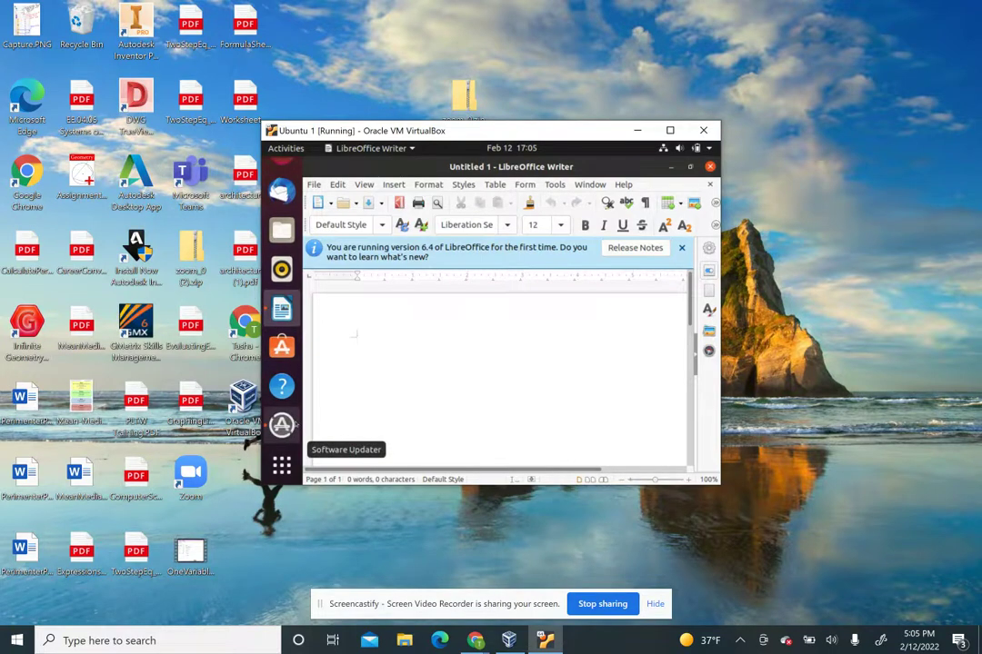
pyautogui.click(284, 425)
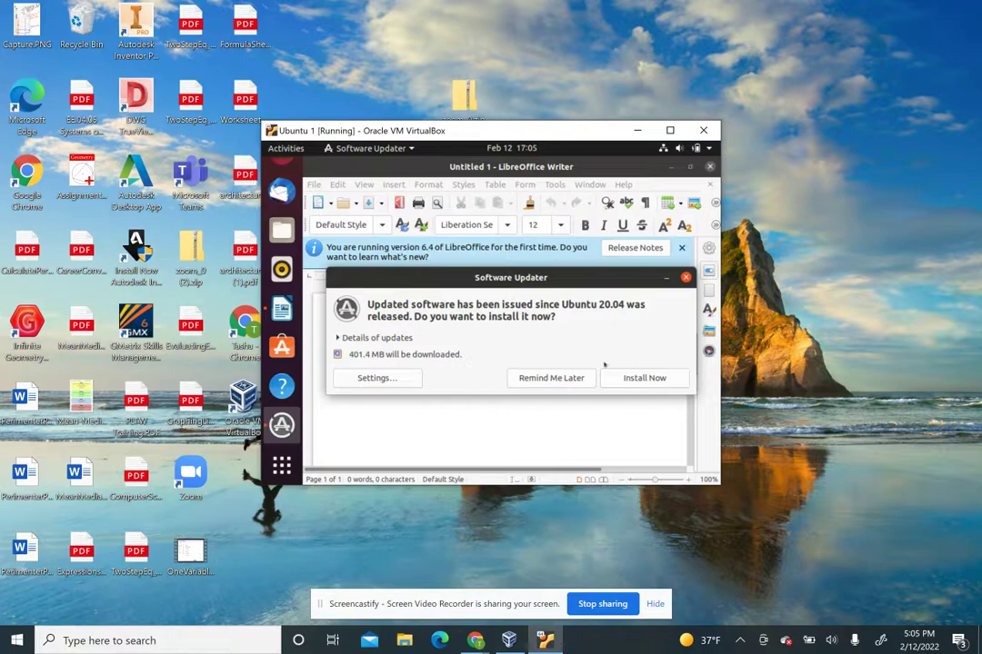
pyautogui.click(686, 277)
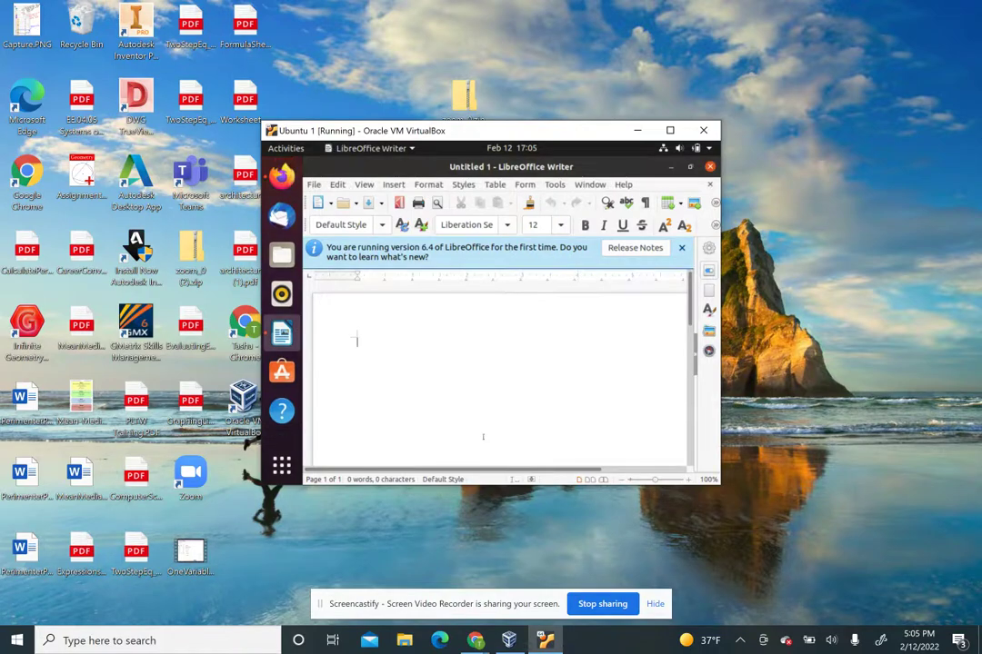